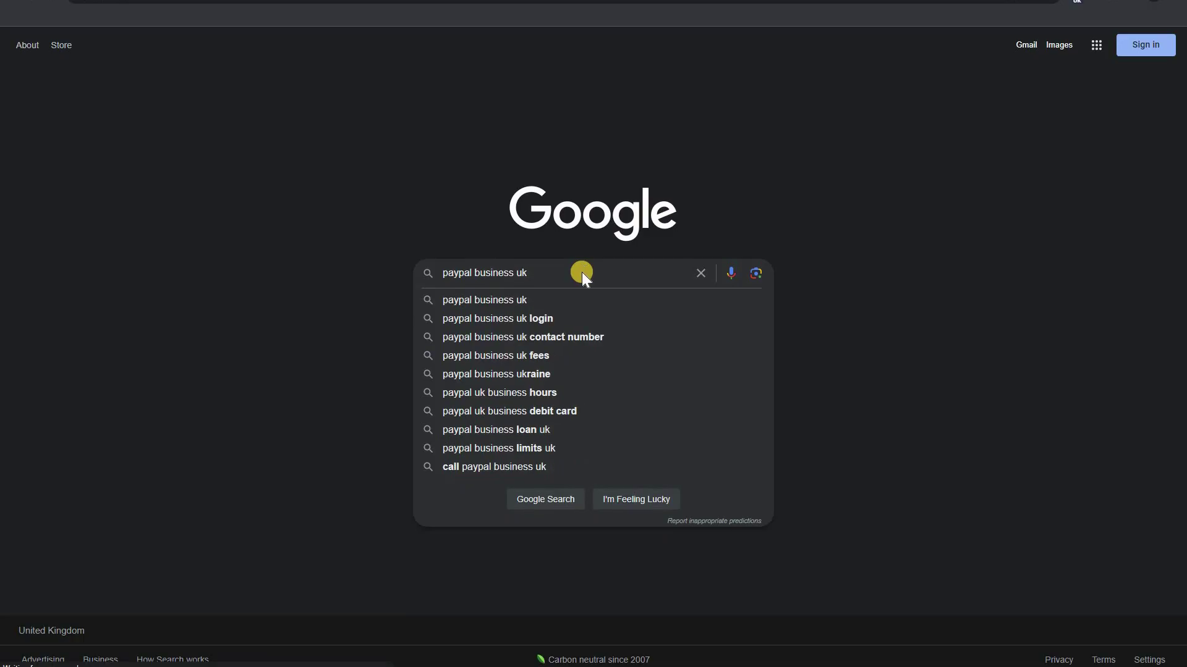
Search Google for 'paypal business uk'
key("Return")
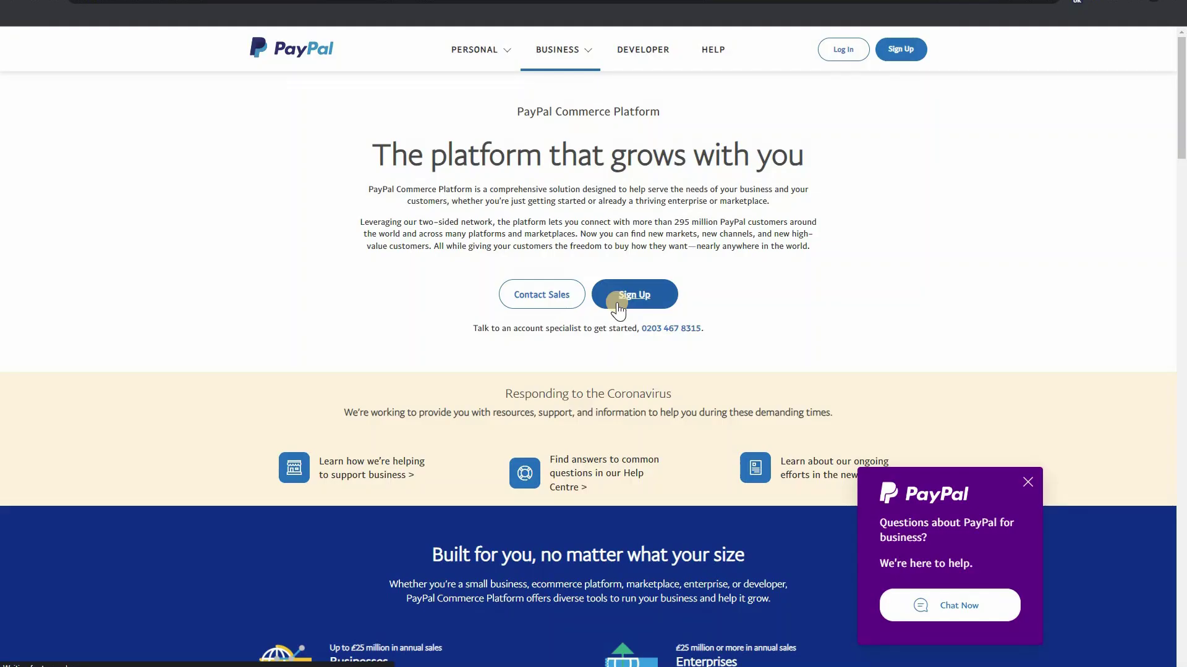
Start a business sign-up and submit the store's email address
left_click(620, 296)
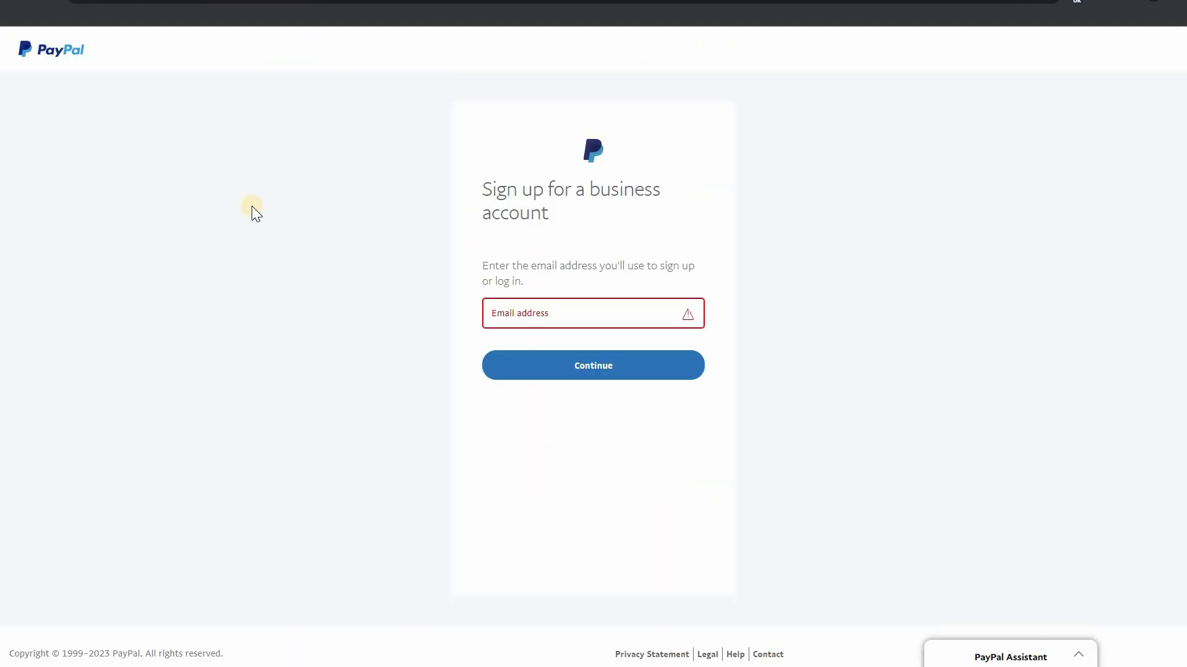
left_click(588, 313)
key("ctrl+v")
left_click(599, 366)
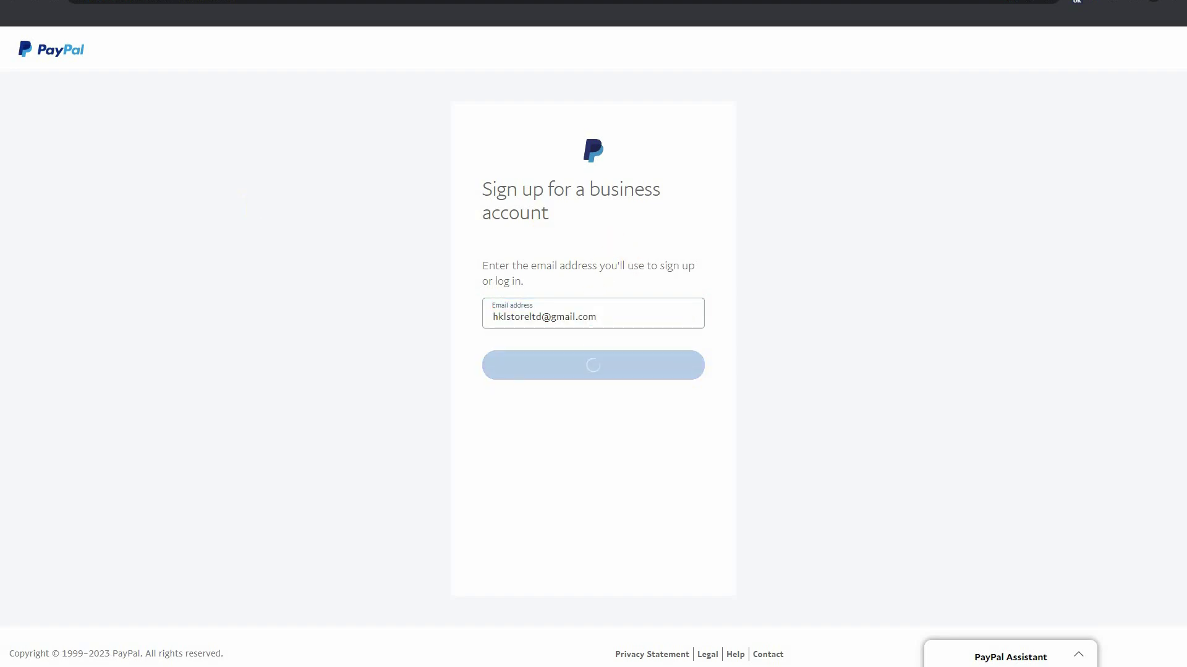
Enter the account password, accept the news opt-in and user agreement, and continue
left_click(588, 303)
key("ctrl+v")
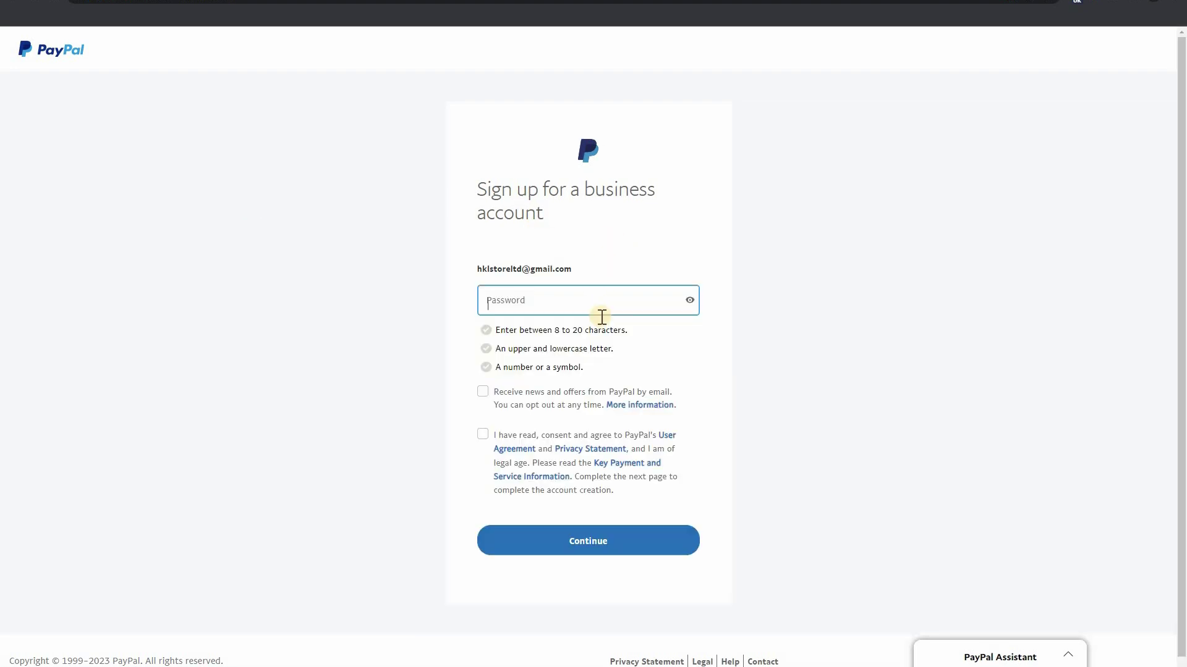
left_click(482, 392)
left_click(482, 432)
left_click(594, 541)
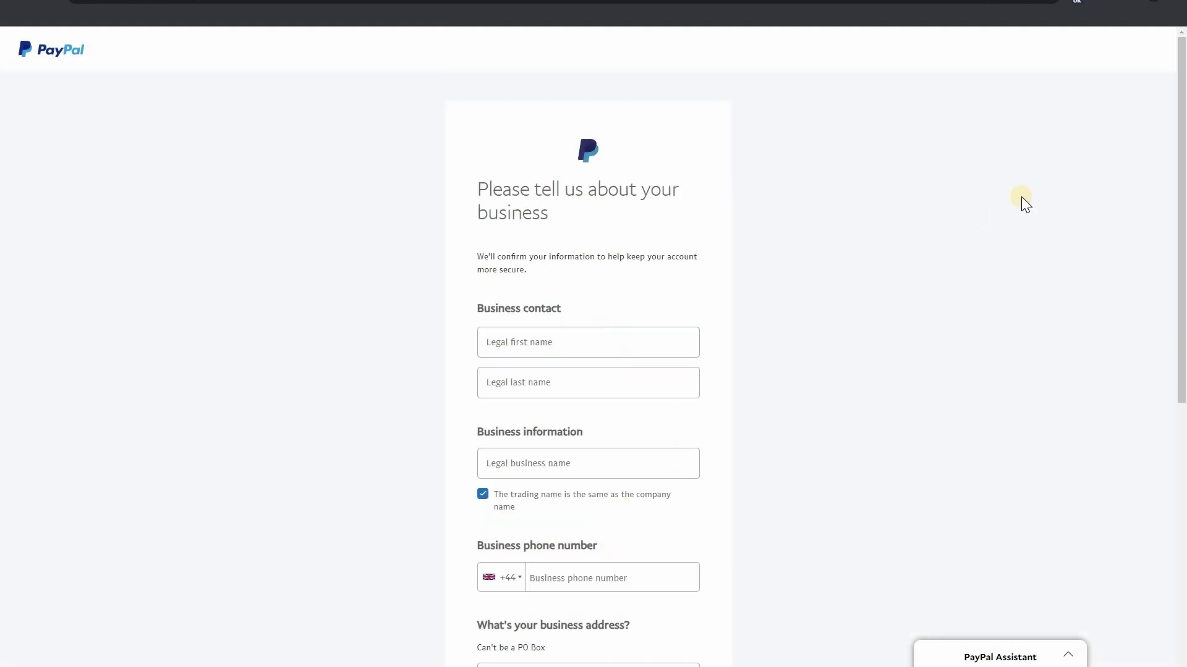
Look over the form's legal name, business name and phone number fields
left_click_drag(1181, 206, 1179, 268)
left_click_drag(472, 196, 578, 225)
left_click(577, 229)
left_click(538, 273)
scroll(680, 260, "down", 2)
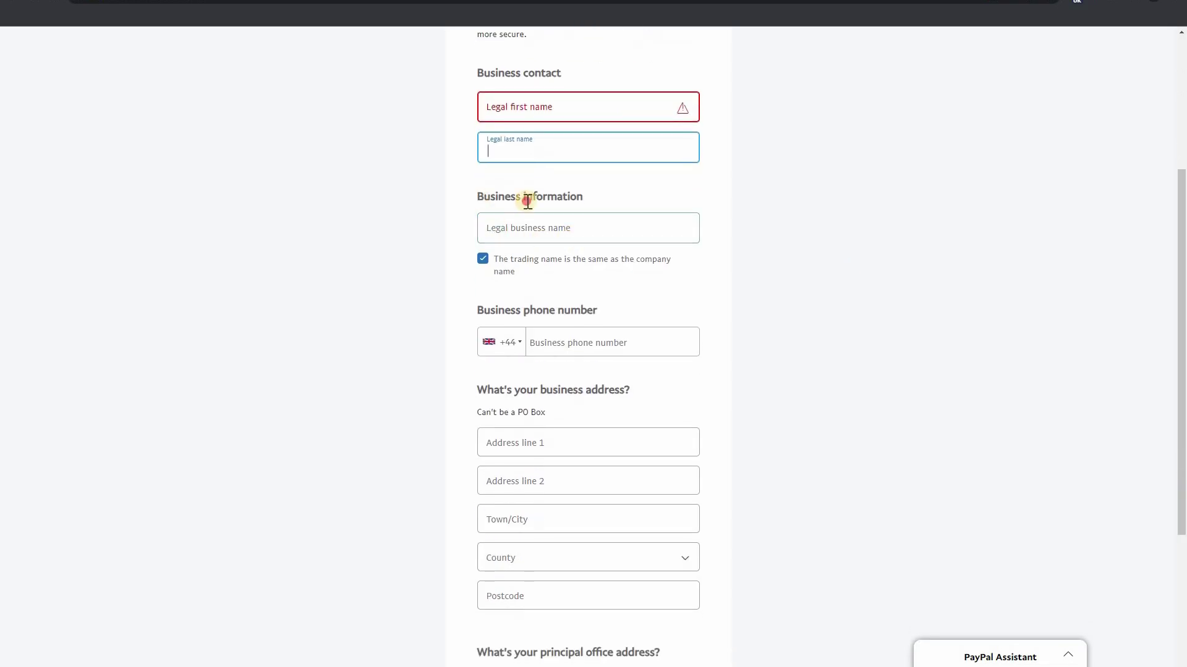
left_click(550, 228)
left_click(440, 228)
scroll(482, 228, "down", 2)
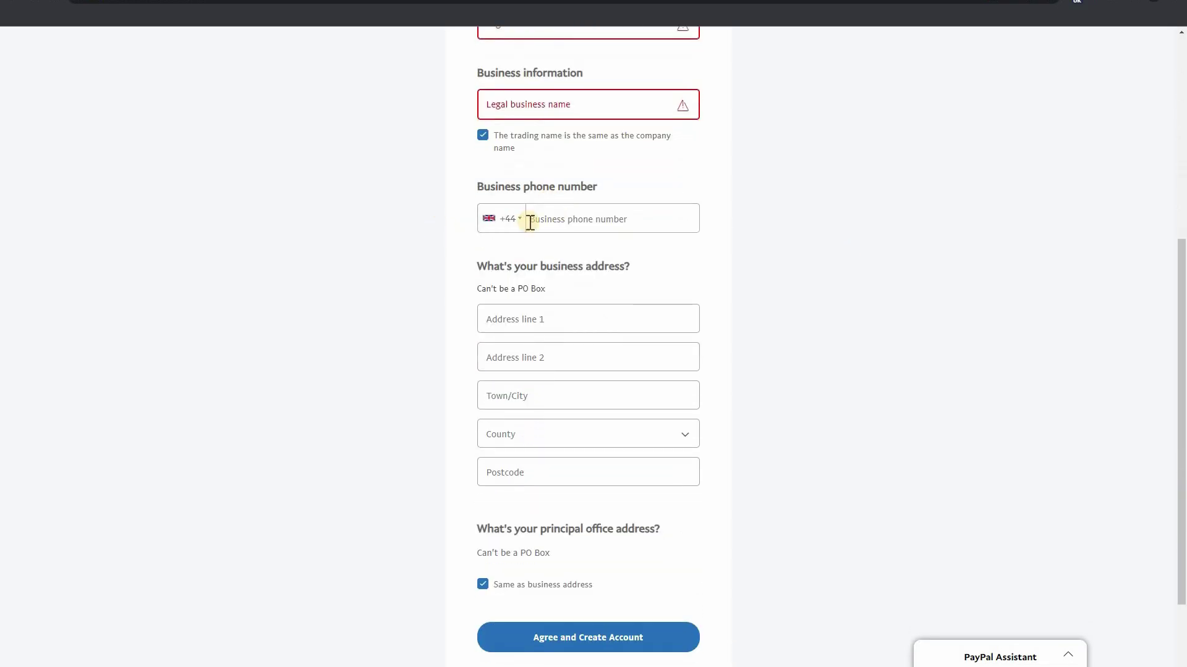
left_click(556, 221)
scroll(433, 223, "down", 2)
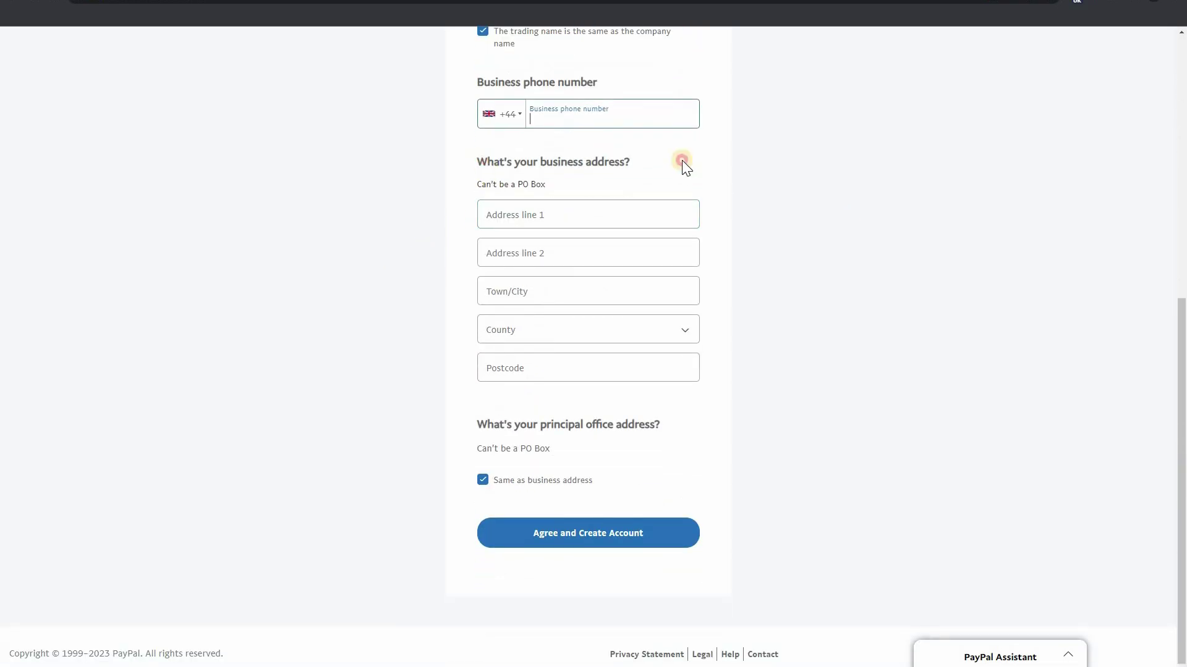
left_click_drag(681, 162, 522, 228)
scroll(521, 228, "up", 7)
Enter the contact's legal first and last names and business name HKL Store Ltd, then create the account
left_click(535, 286)
type("ha")
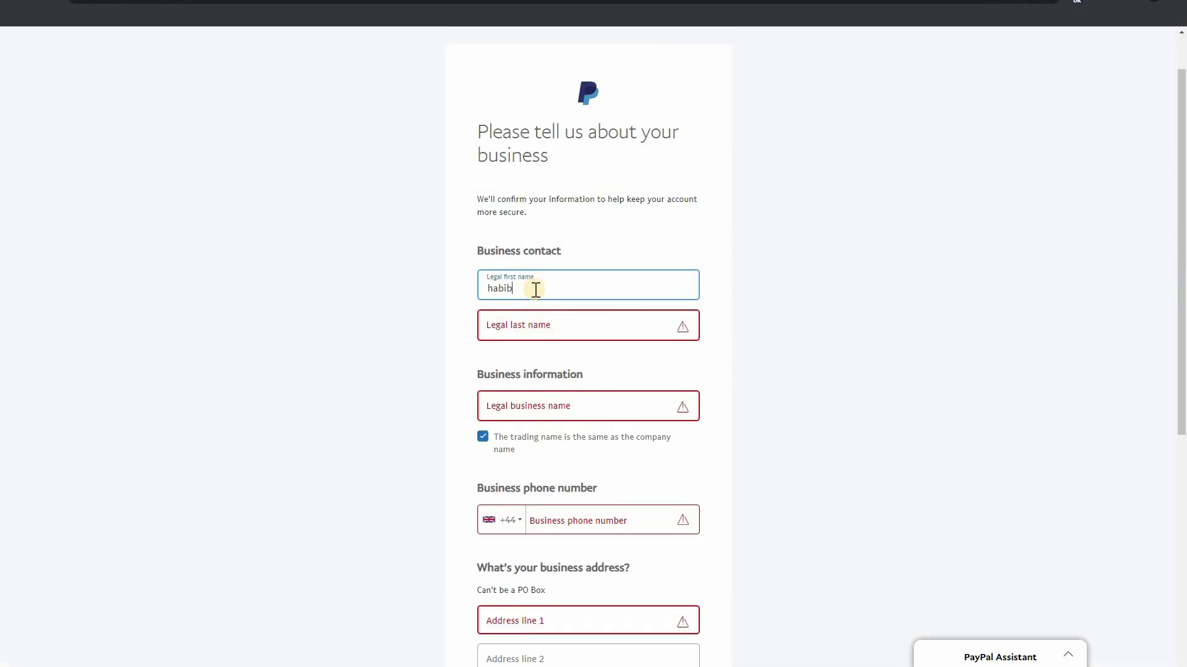
type("bib")
key("ctrl+a")
type("Ha")
key("Tab")
type("Ur R")
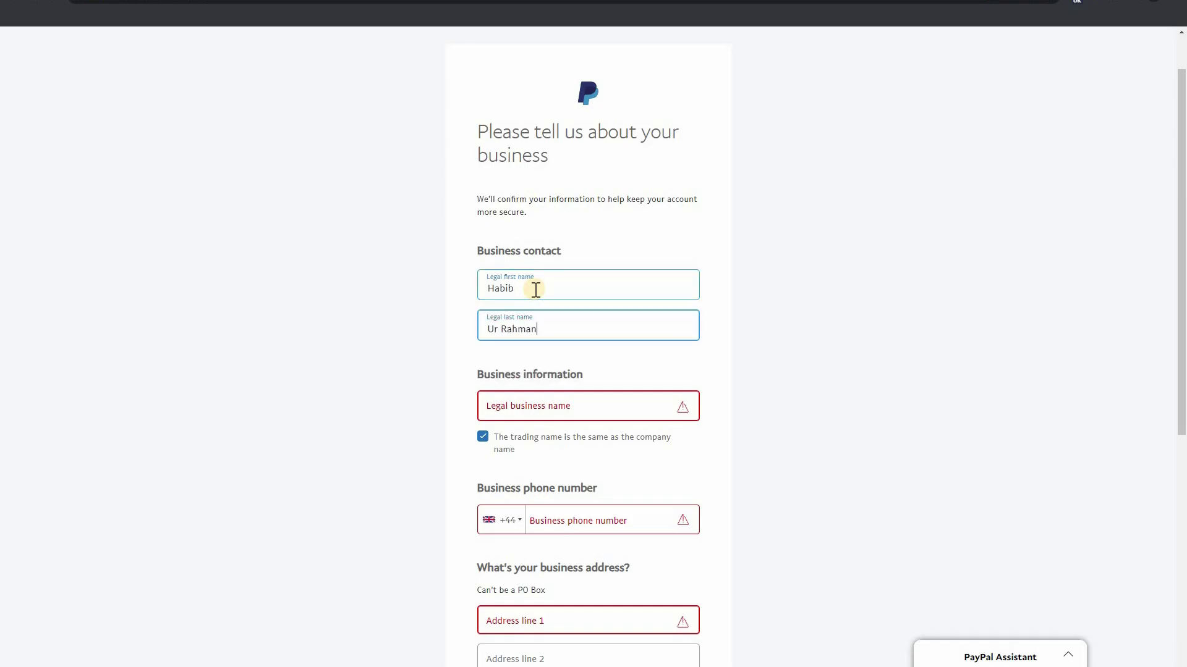
key("Tab")
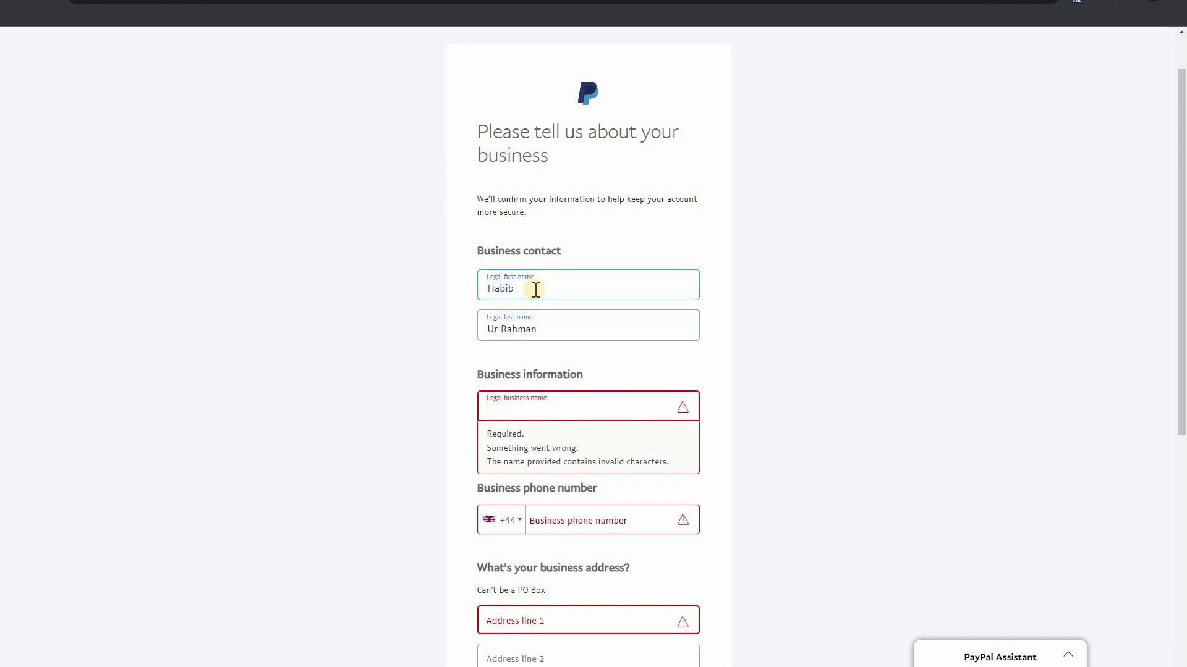
type("HKL Store Ltd")
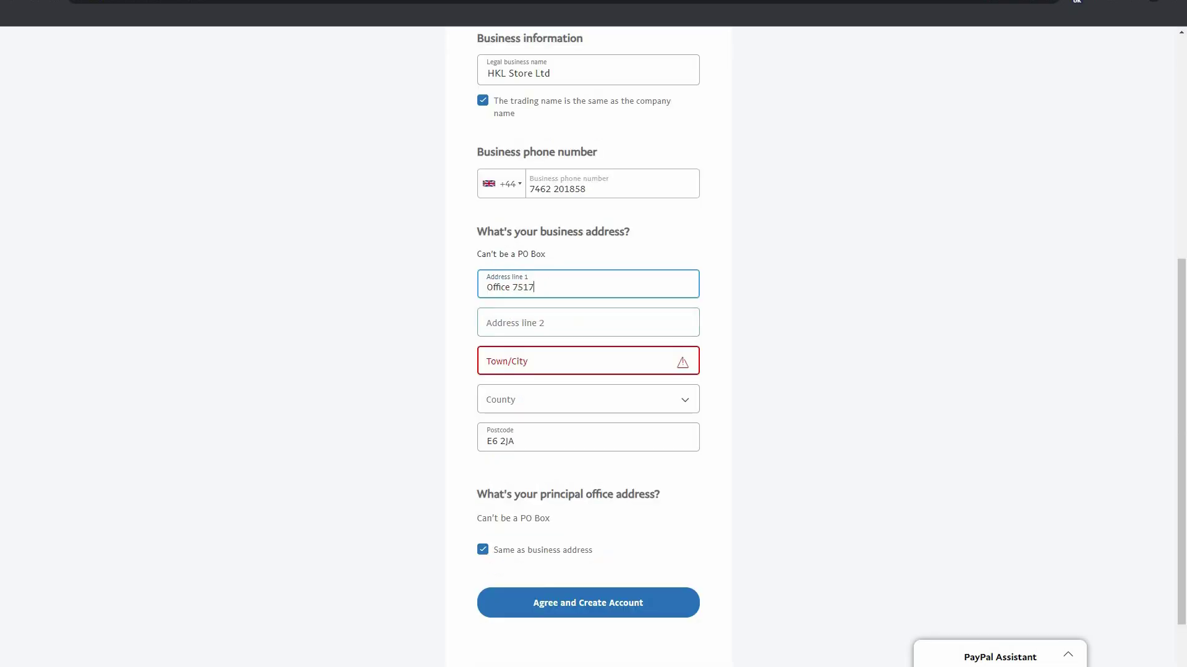
scroll(585, 542, "down", 1)
left_click(584, 543)
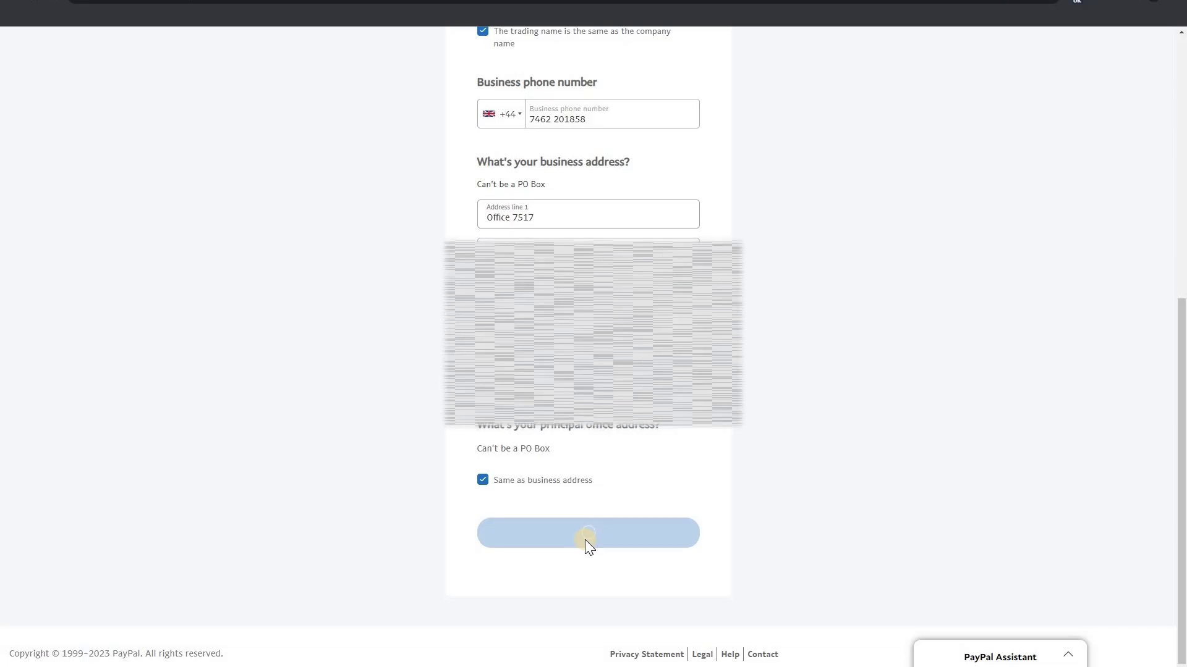
left_click(636, 245)
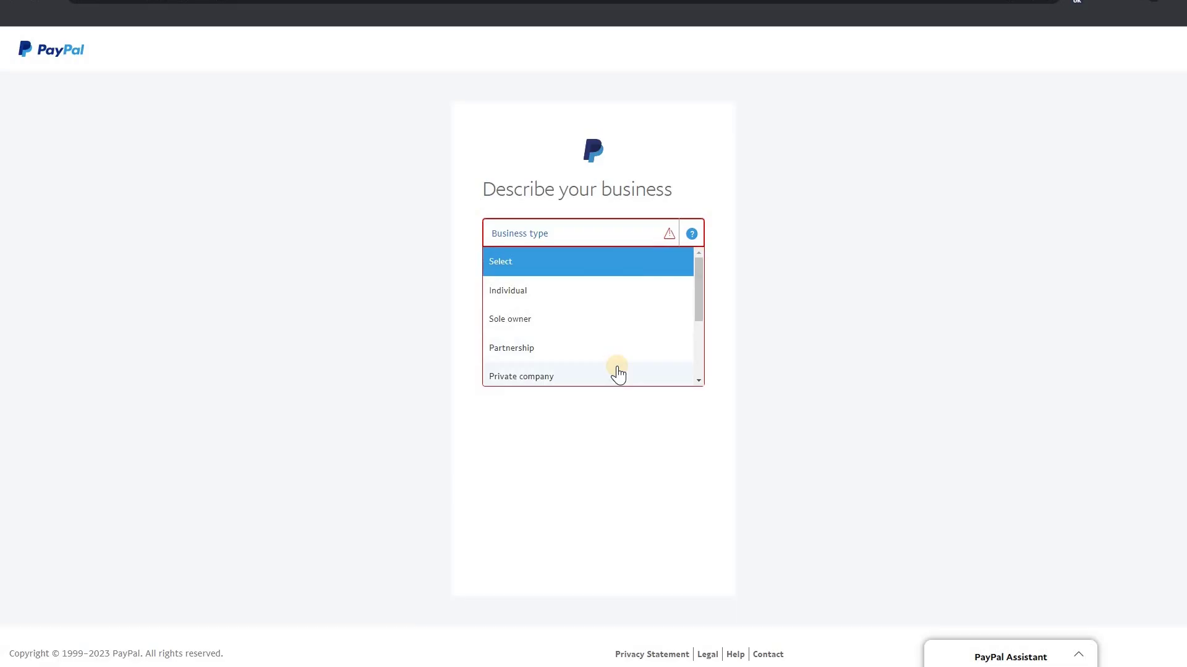
Describe the business as a Private company in Miscellaneous and Specialty Retail Shops with statement name ECOM
left_click(552, 377)
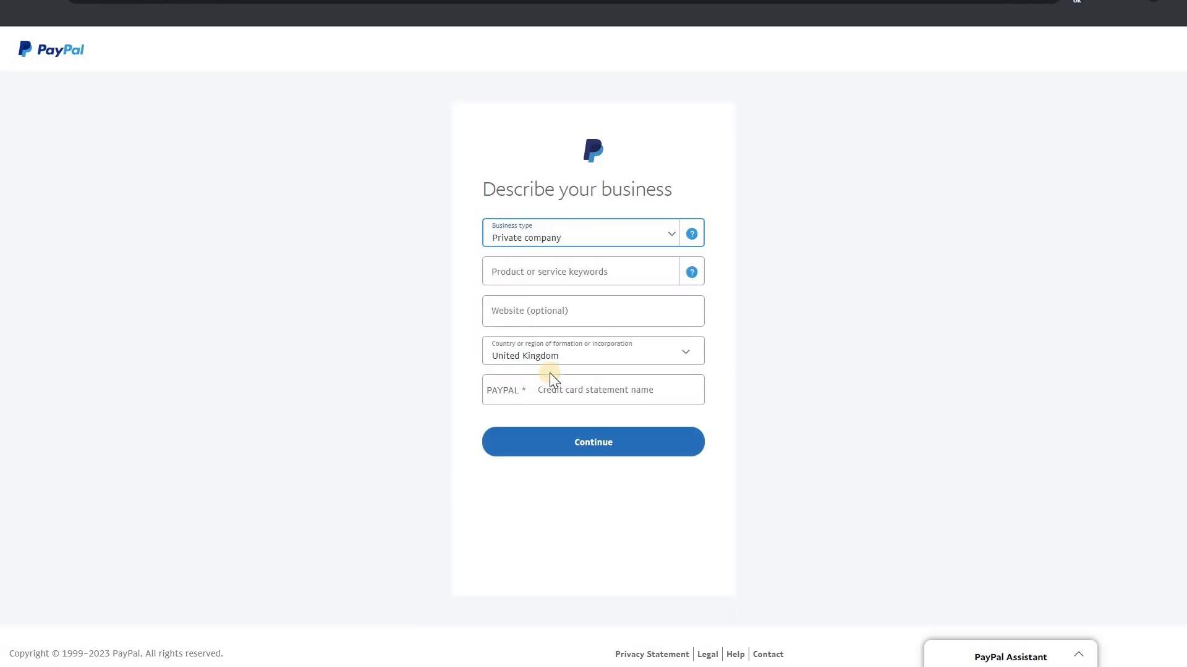
left_click(614, 278)
type("retail")
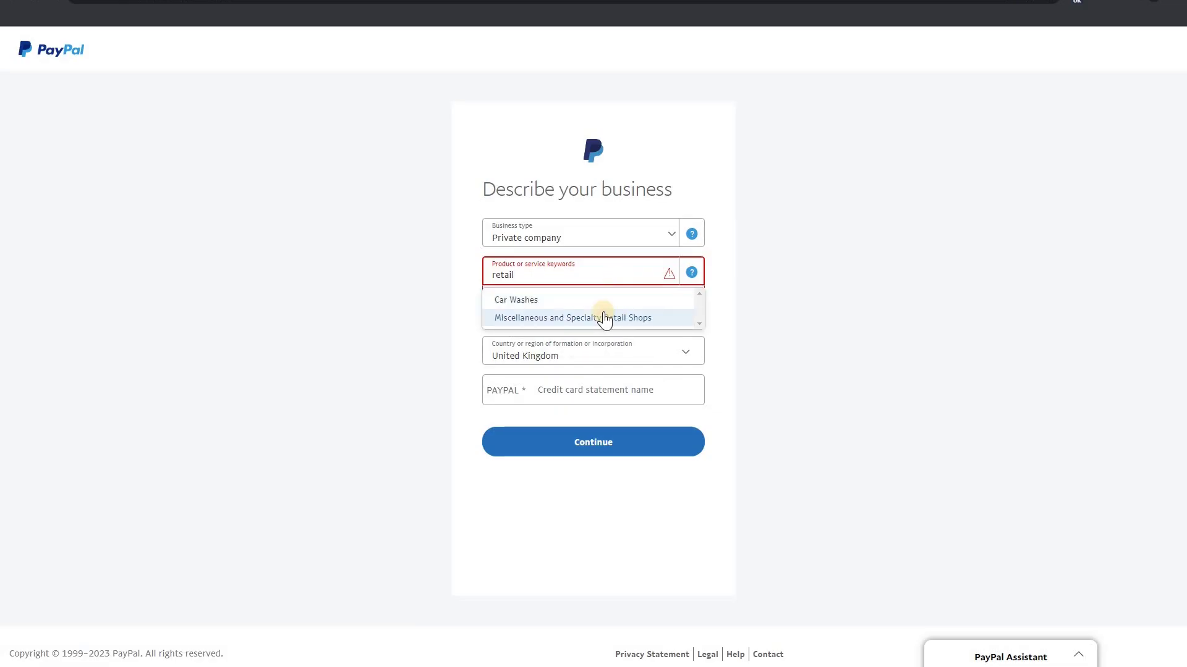
left_click(604, 318)
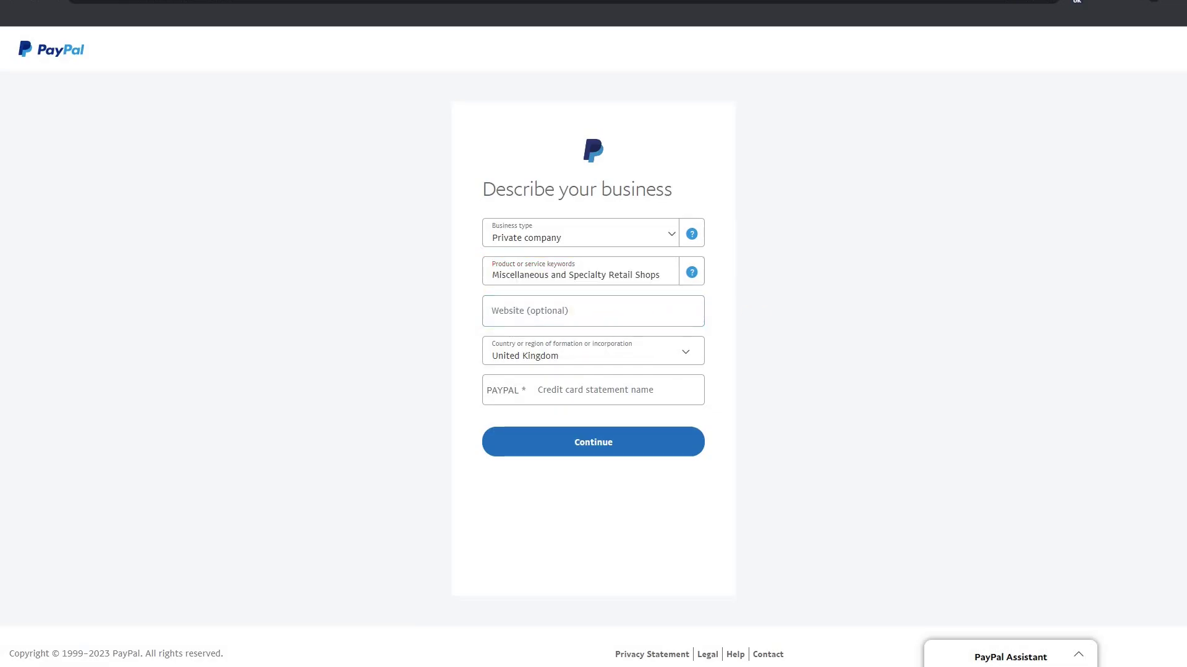
left_click(639, 389)
type("ECOM")
left_click(641, 451)
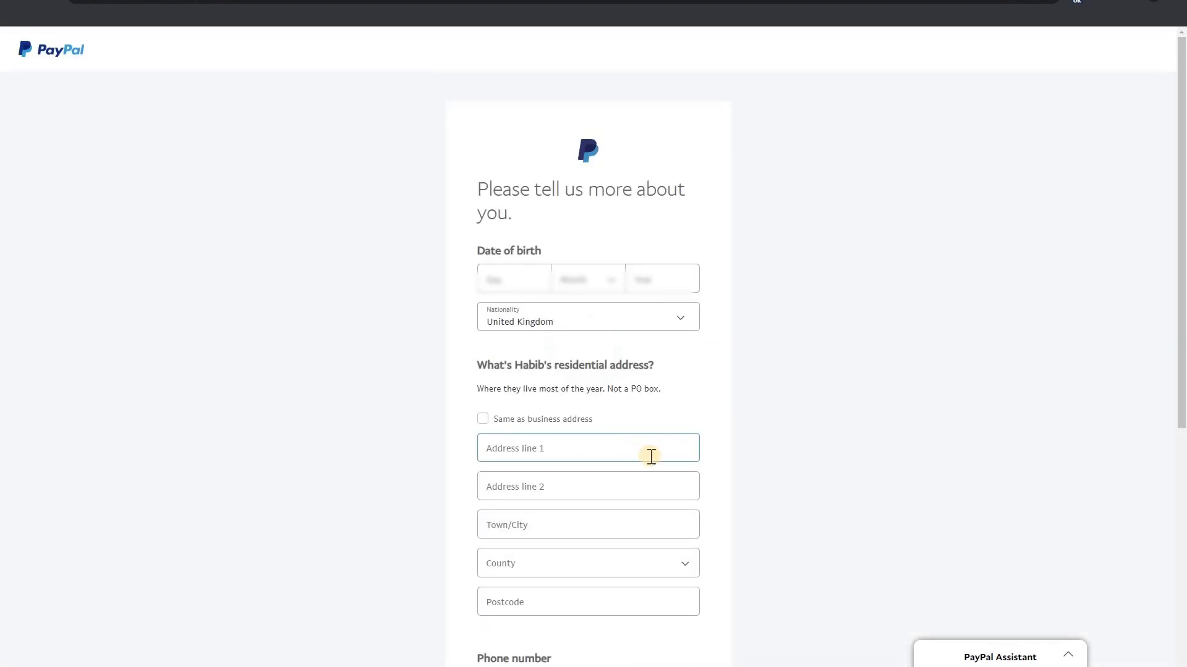
Enter the account holder's date of birth, with April as the birth month
left_click(495, 281)
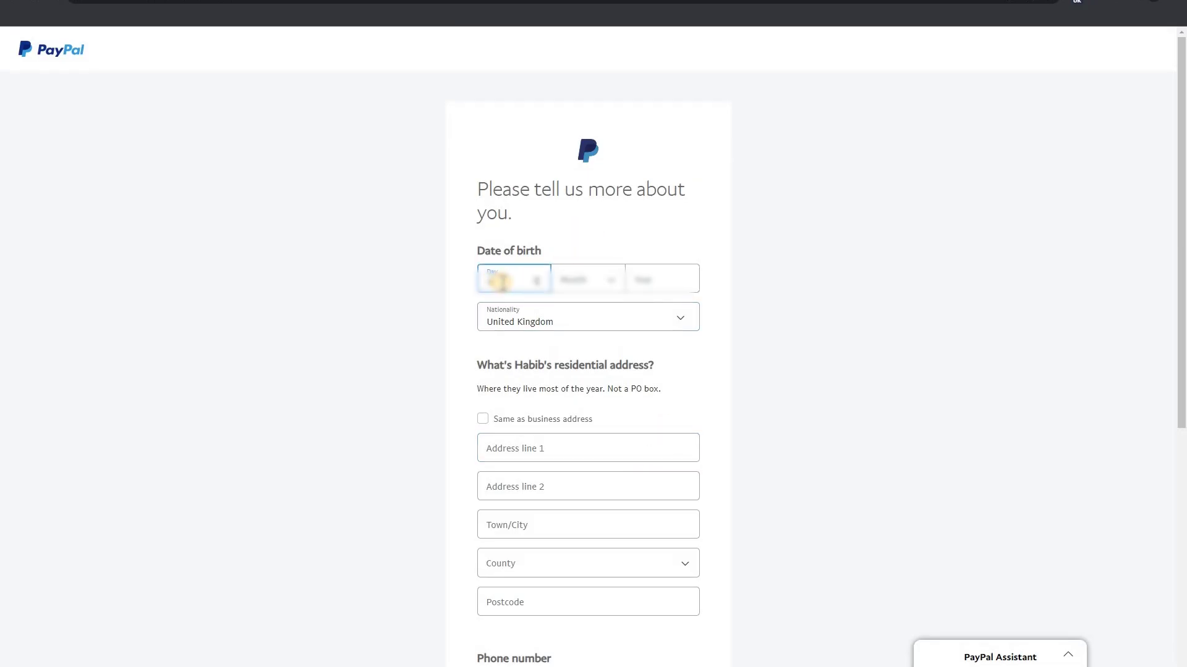
left_click(536, 279)
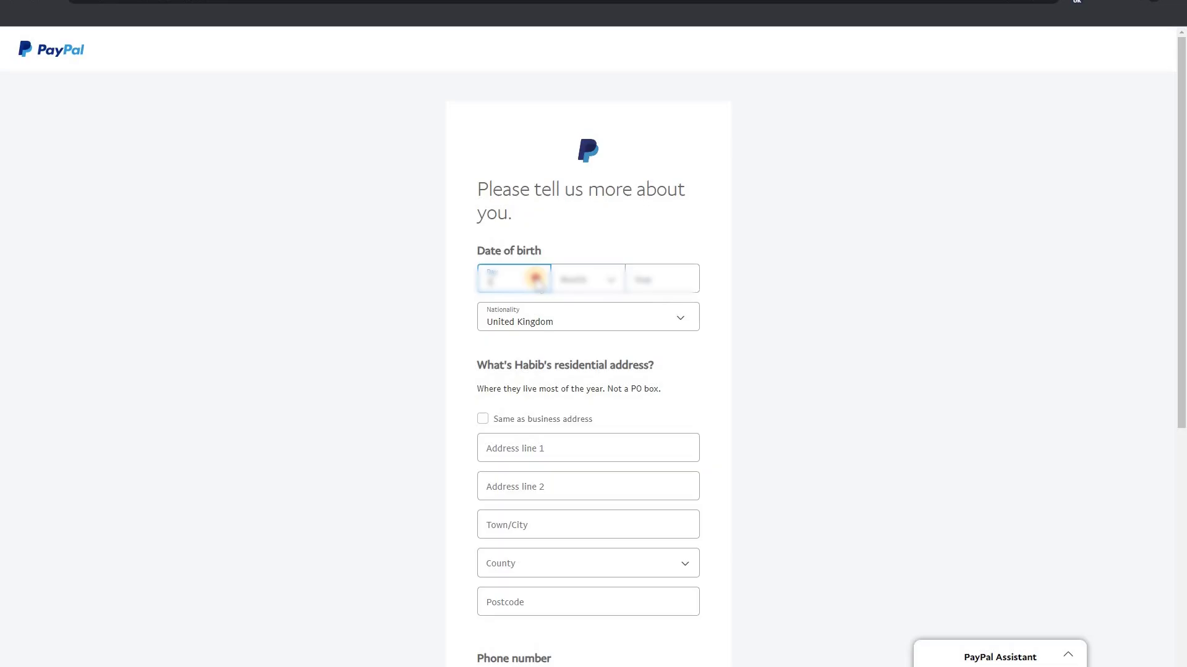
left_click(582, 284)
left_click(575, 422)
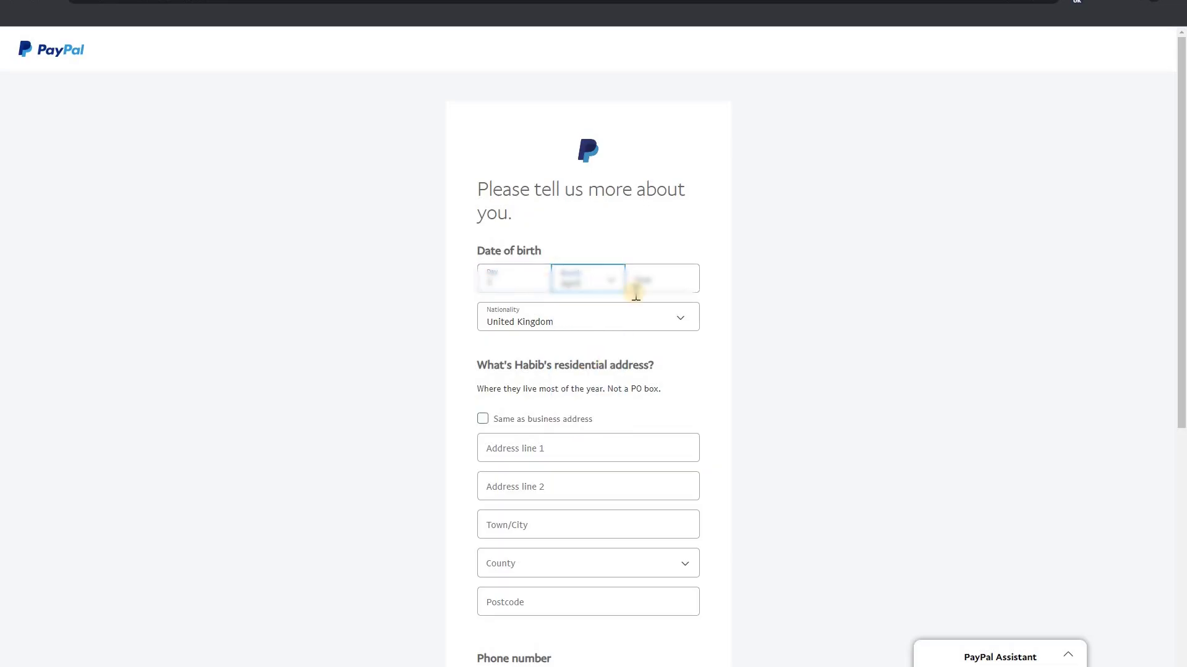
left_click(653, 272)
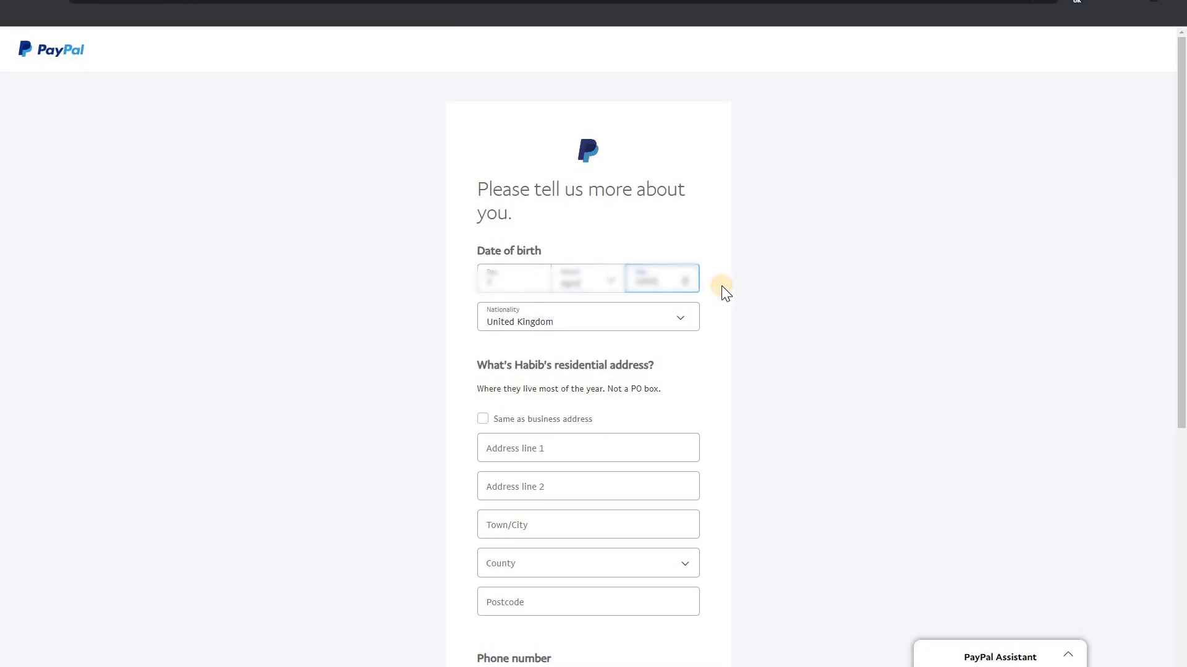
Set nationality to Pakistan, reuse the business address and phone, and submit the details
left_click(585, 319)
key("p")
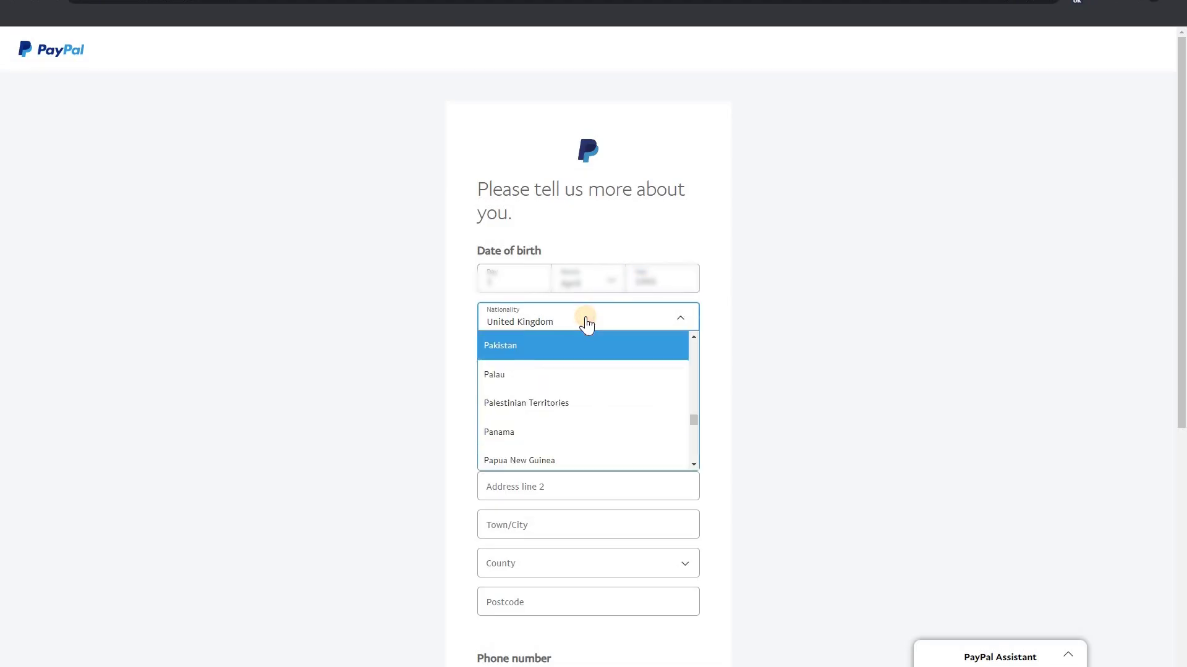
key("Return")
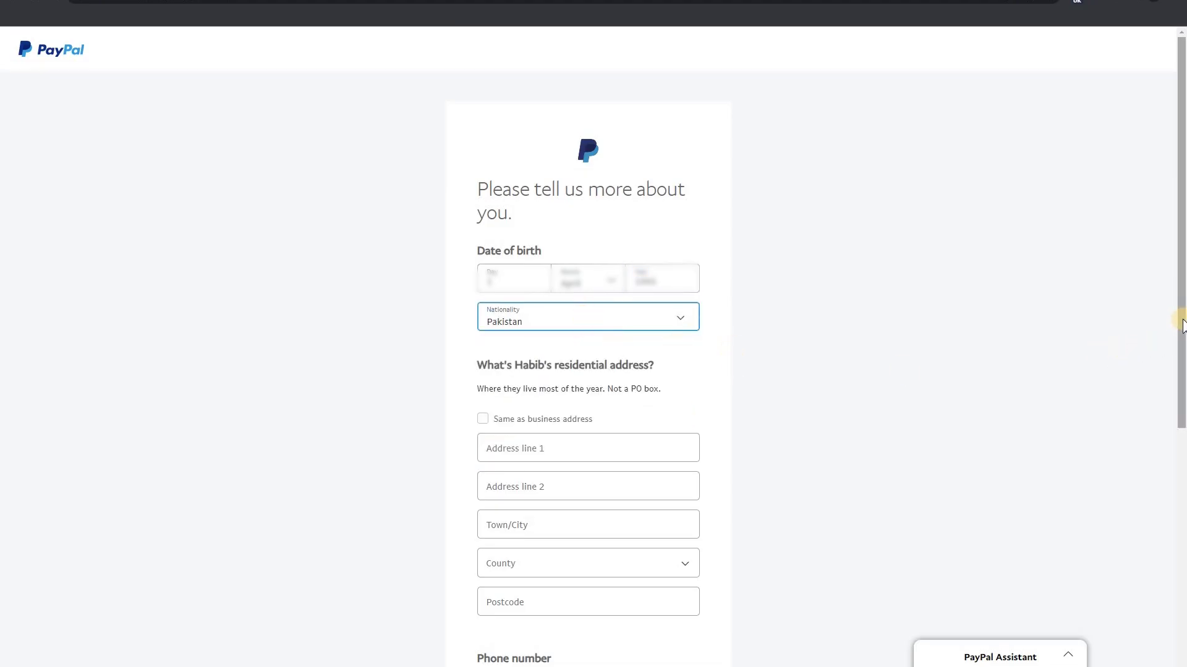
left_click_drag(1181, 336, 1183, 445)
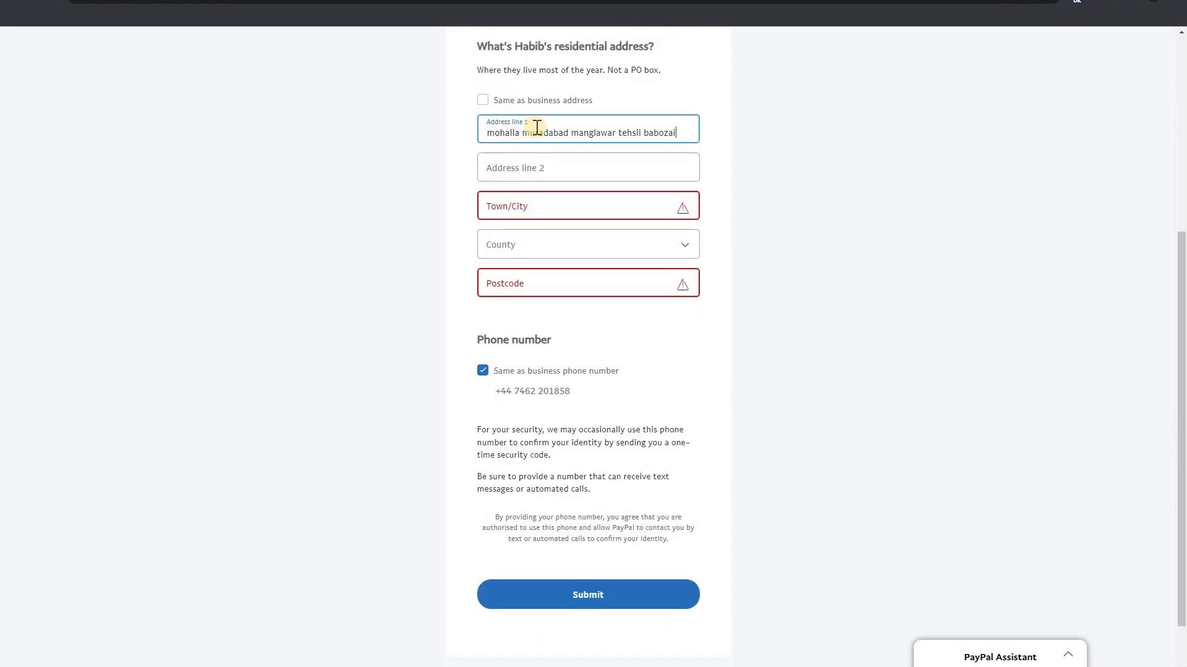
left_click(791, 146)
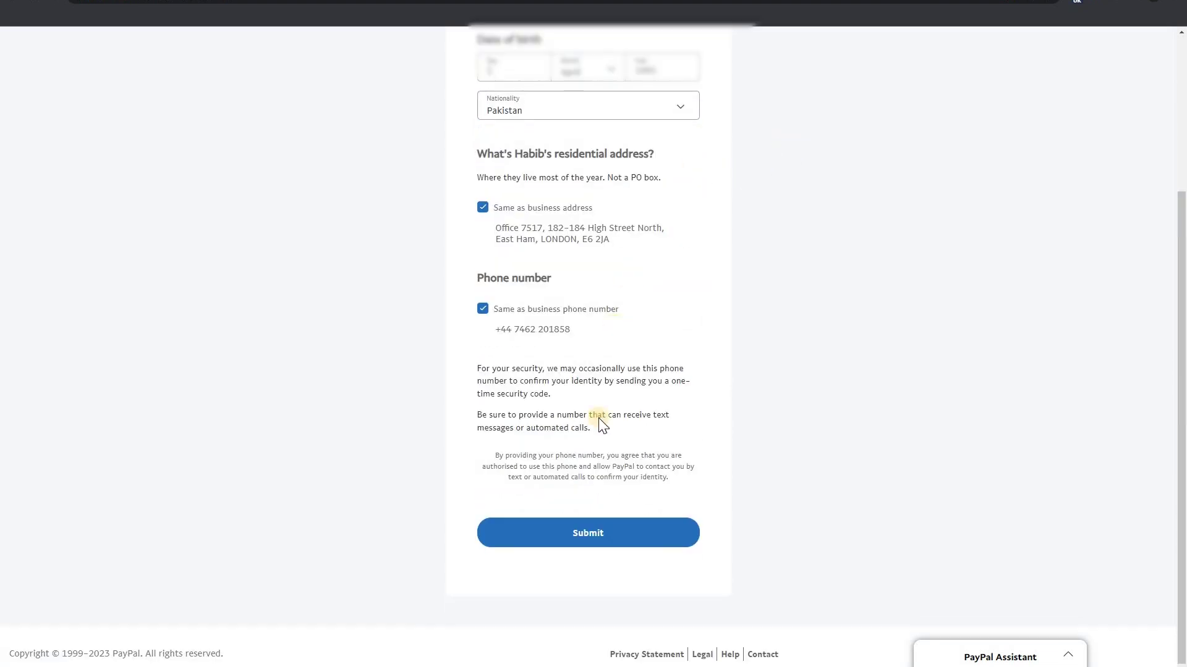
left_click(606, 532)
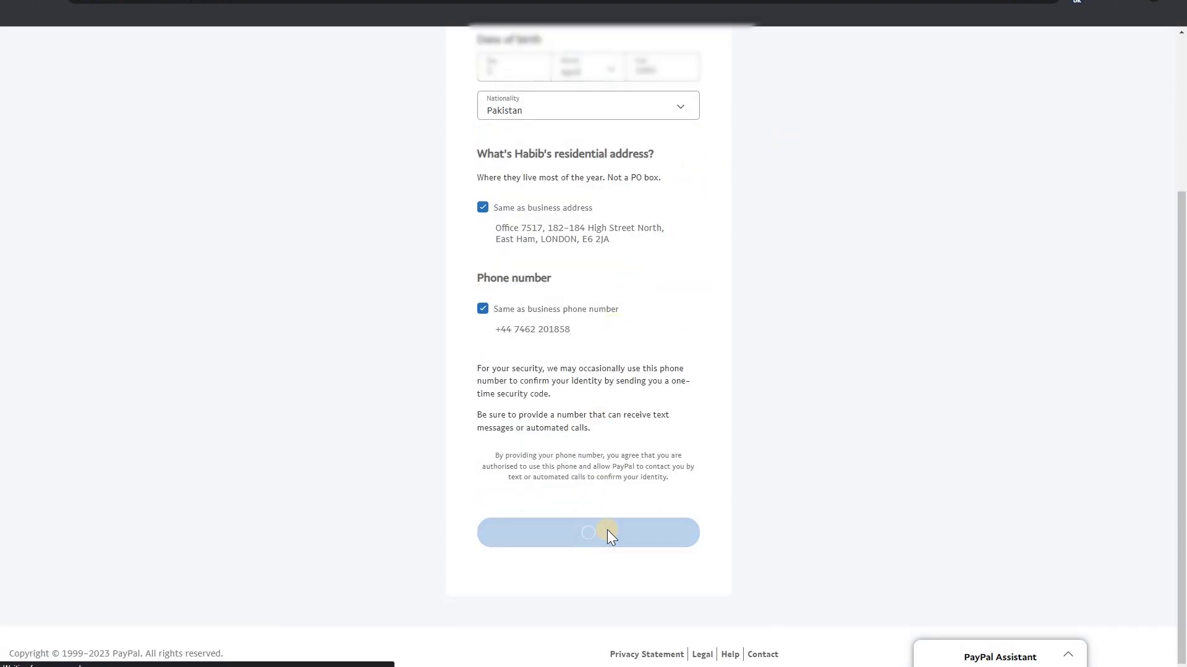
Enter the security code from the SMS and confirm it
left_click(499, 247)
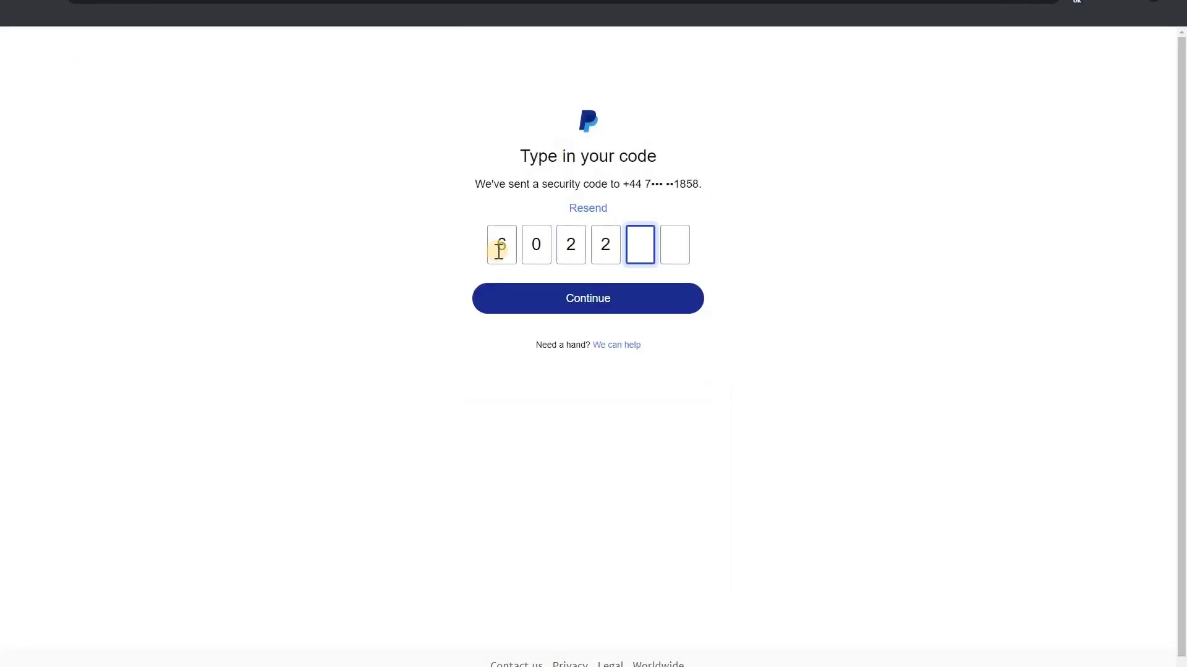
left_click(565, 291)
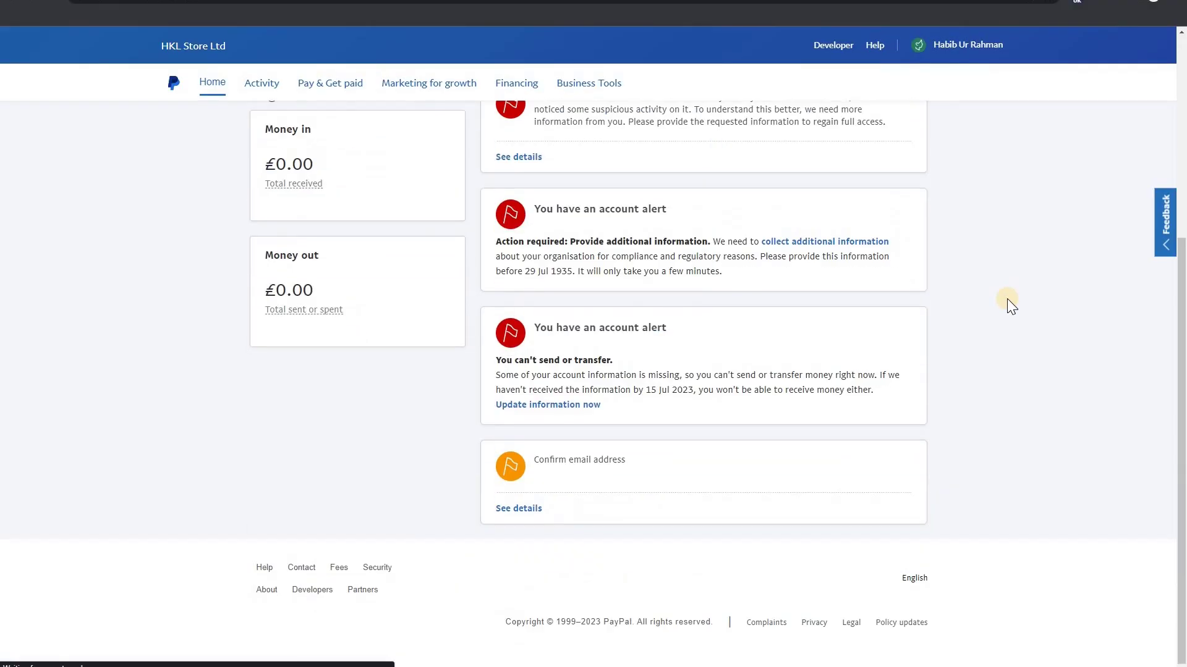
Highlight the PayPal alert asking for additional business information
left_click_drag(549, 241, 749, 278)
Open the 'Update information now' form from the dashboard's account alert
left_click(749, 278)
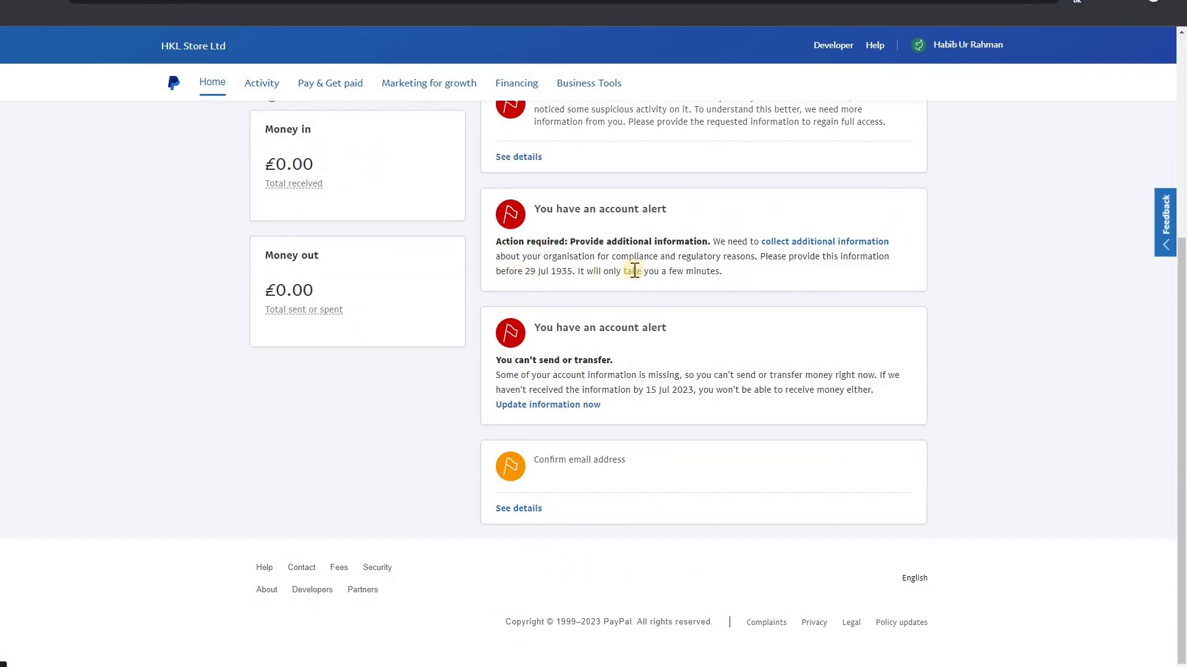
scroll(507, 512, "up", 2)
left_click(507, 503)
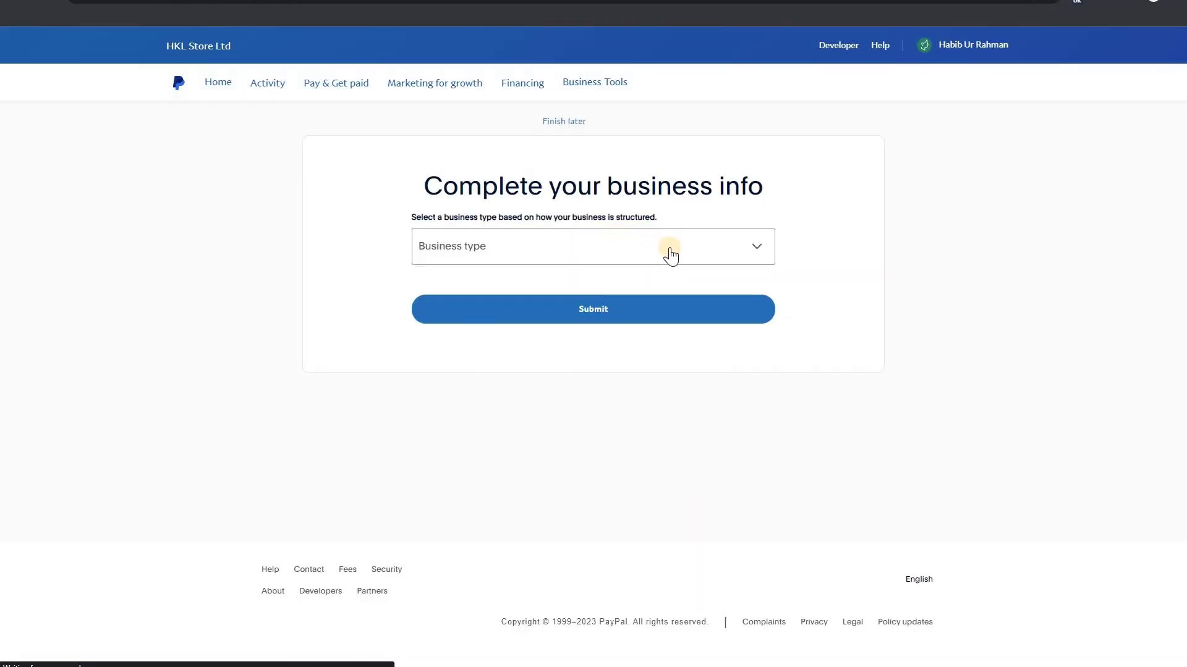
Submit Private Company as the business type and begin the verification steps
left_click(673, 255)
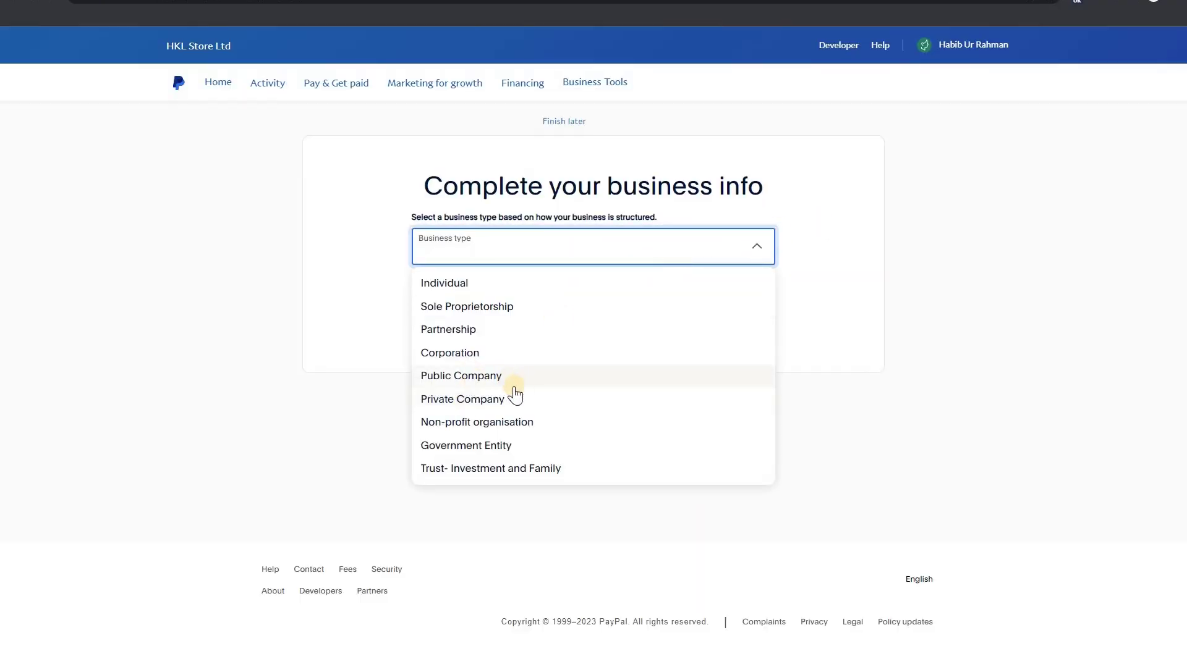
left_click(511, 399)
left_click(588, 310)
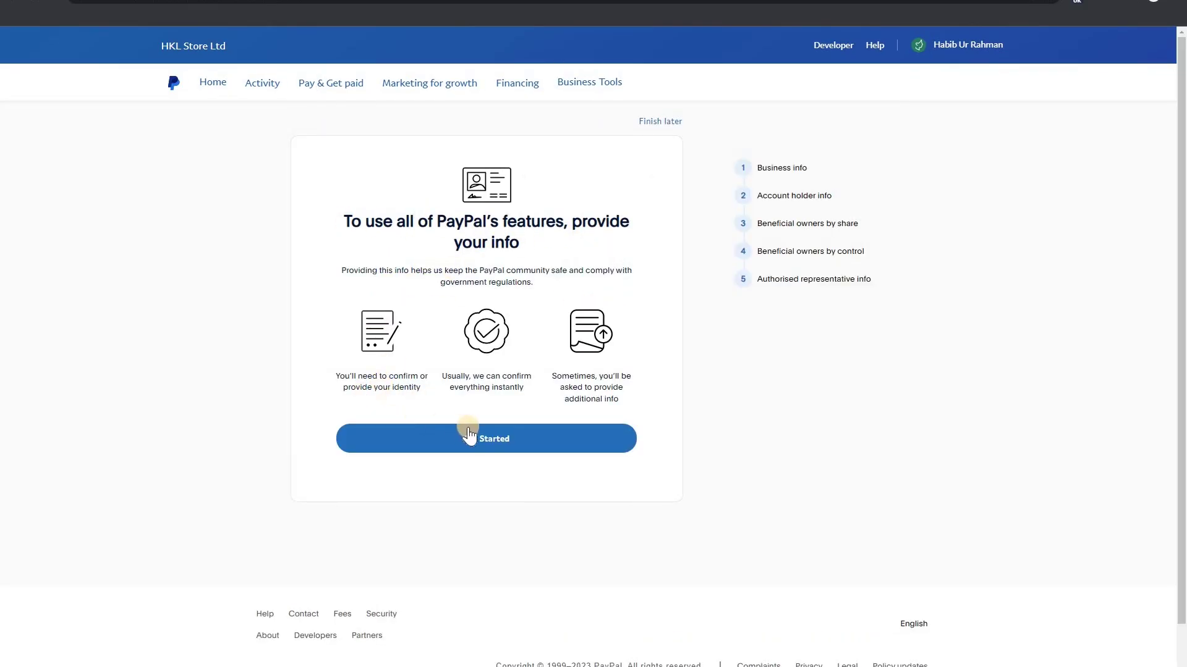
left_click(485, 439)
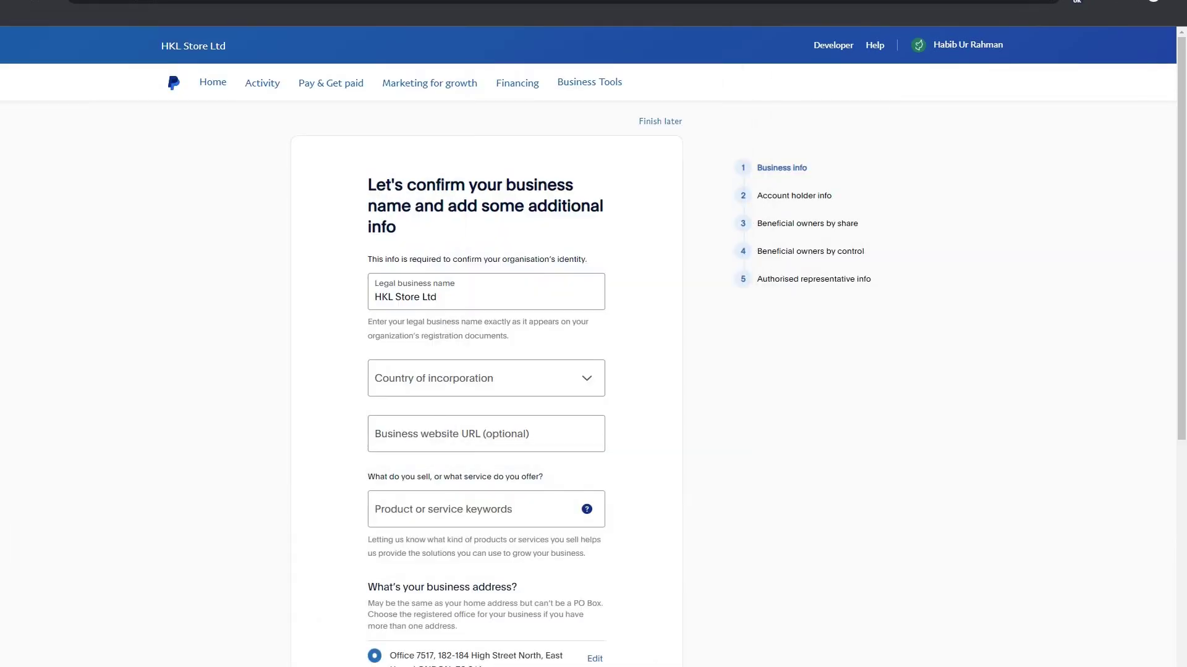
Set United Kingdom as country, paste the website, and choose the Miscellaneous and Specialty Retail Shops category
scroll(485, 371, "down", 2)
left_click(587, 233)
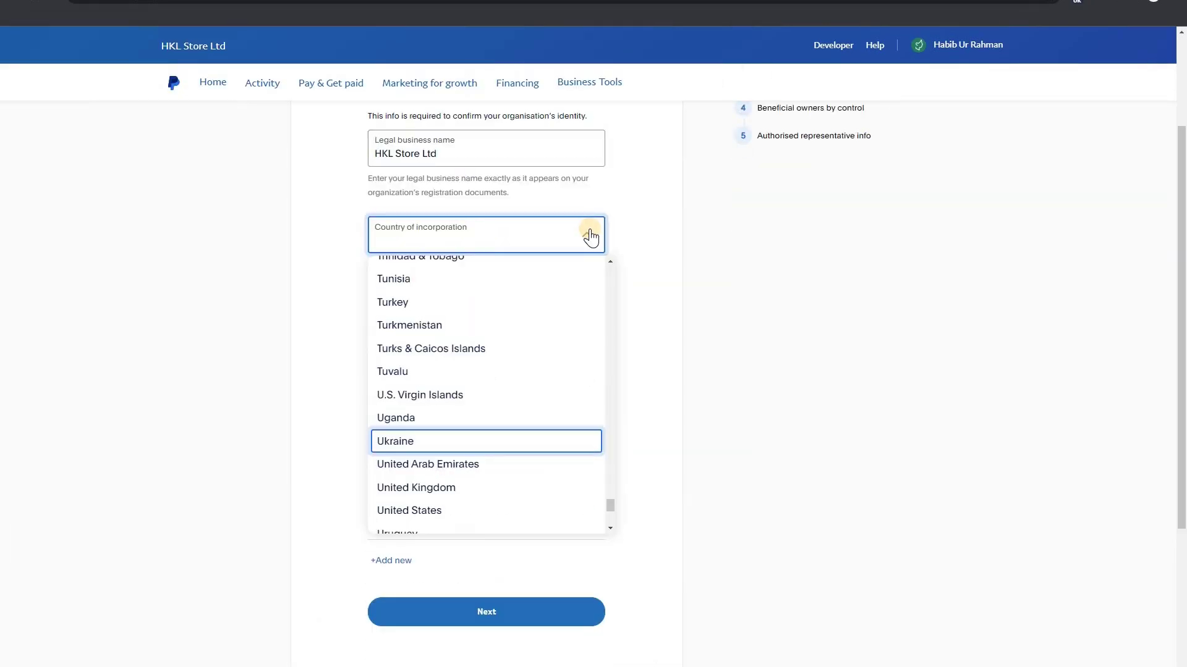
left_click(464, 487)
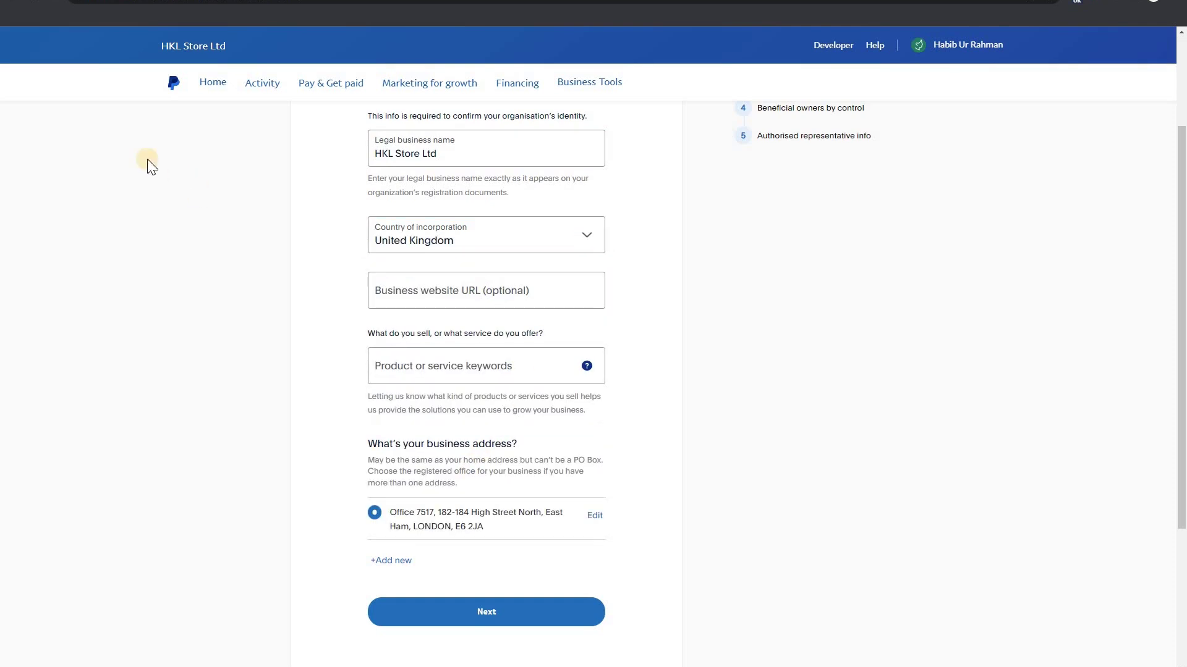
left_click(447, 287)
type("https://habibkhan.llc/")
left_click(482, 370)
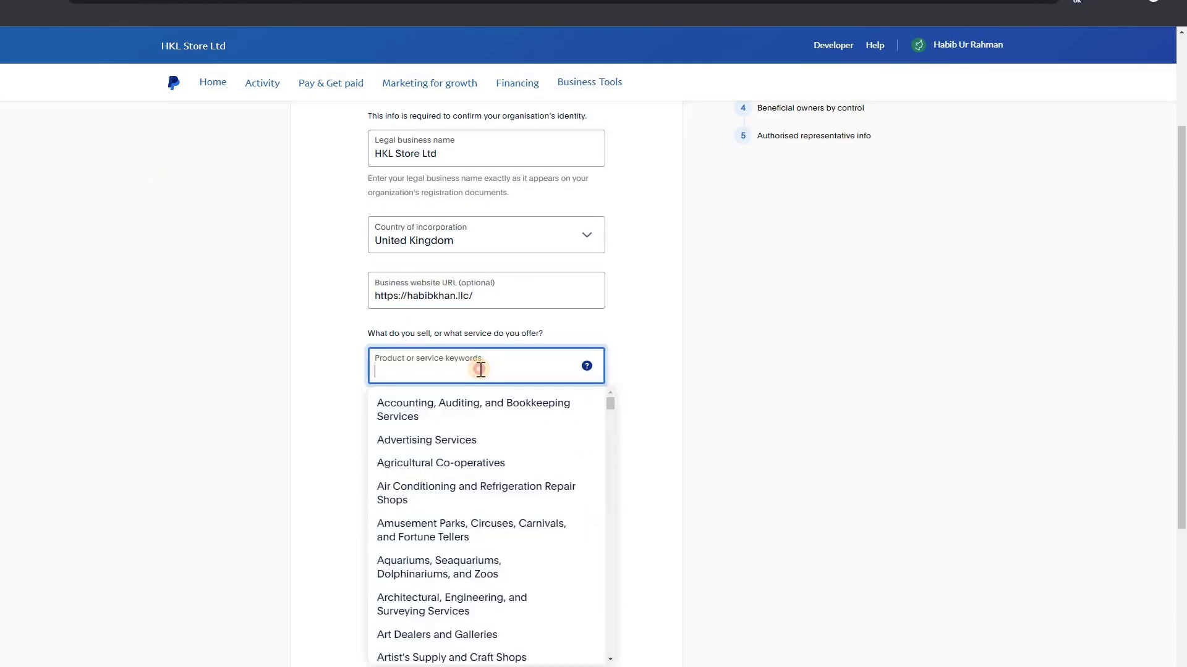
type("retail")
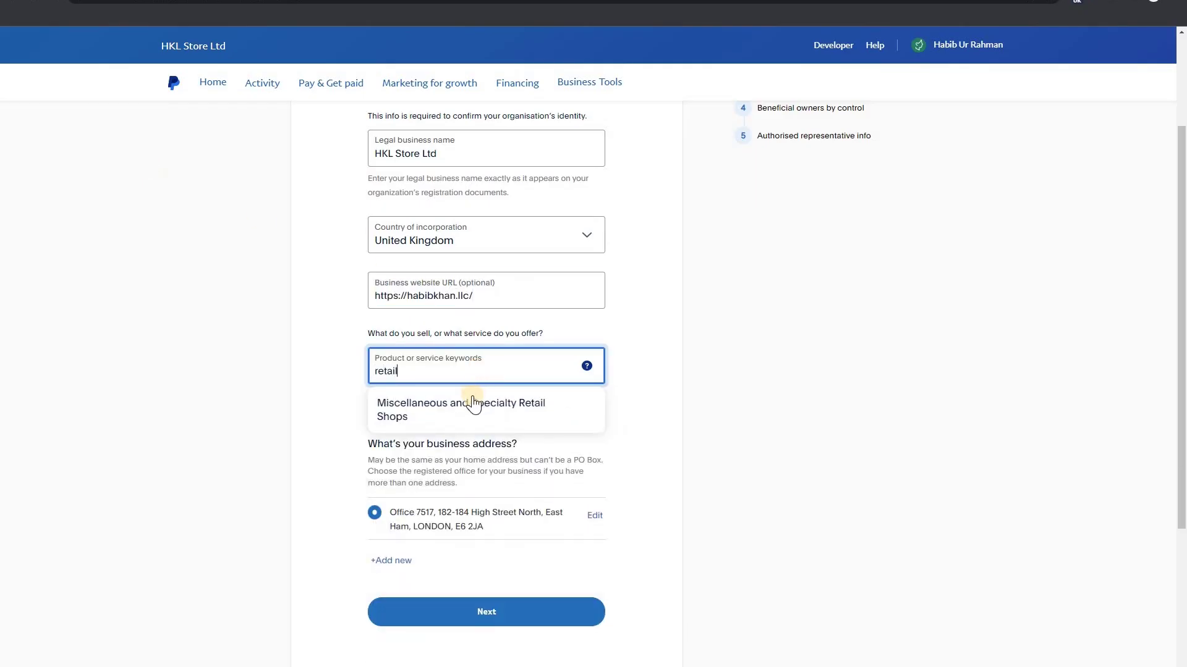
left_click(476, 402)
left_click(471, 517)
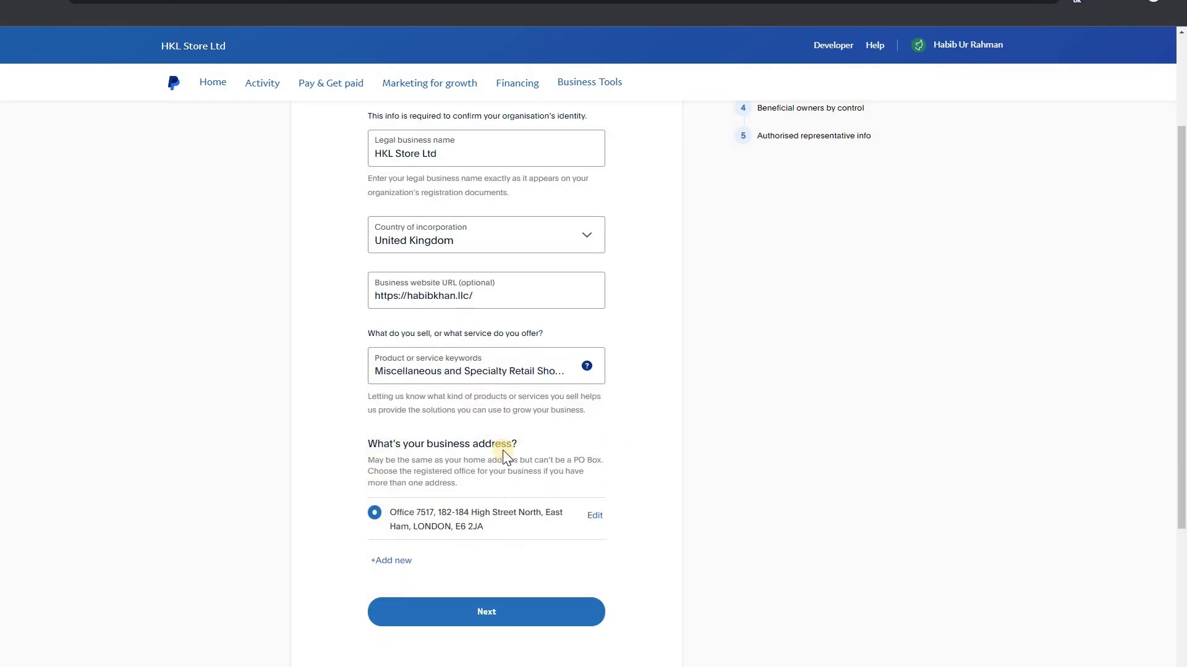
left_click(487, 613)
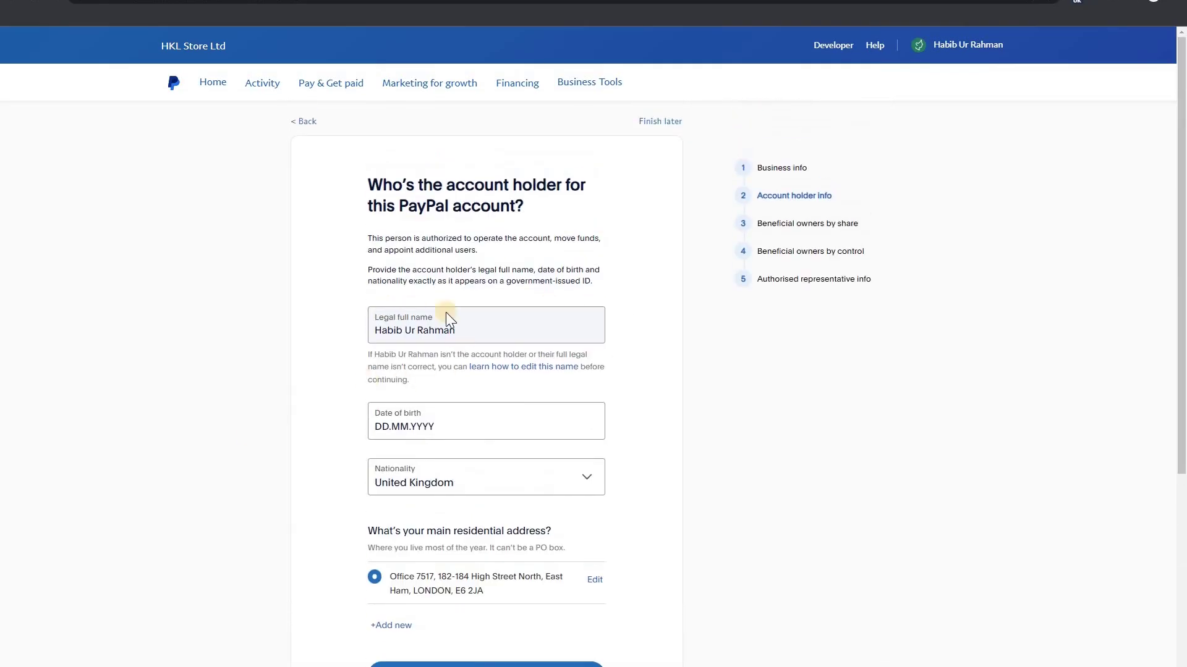
Enter the account holder's date of birth, choose Pakistan as nationality, and continue
left_click(476, 425)
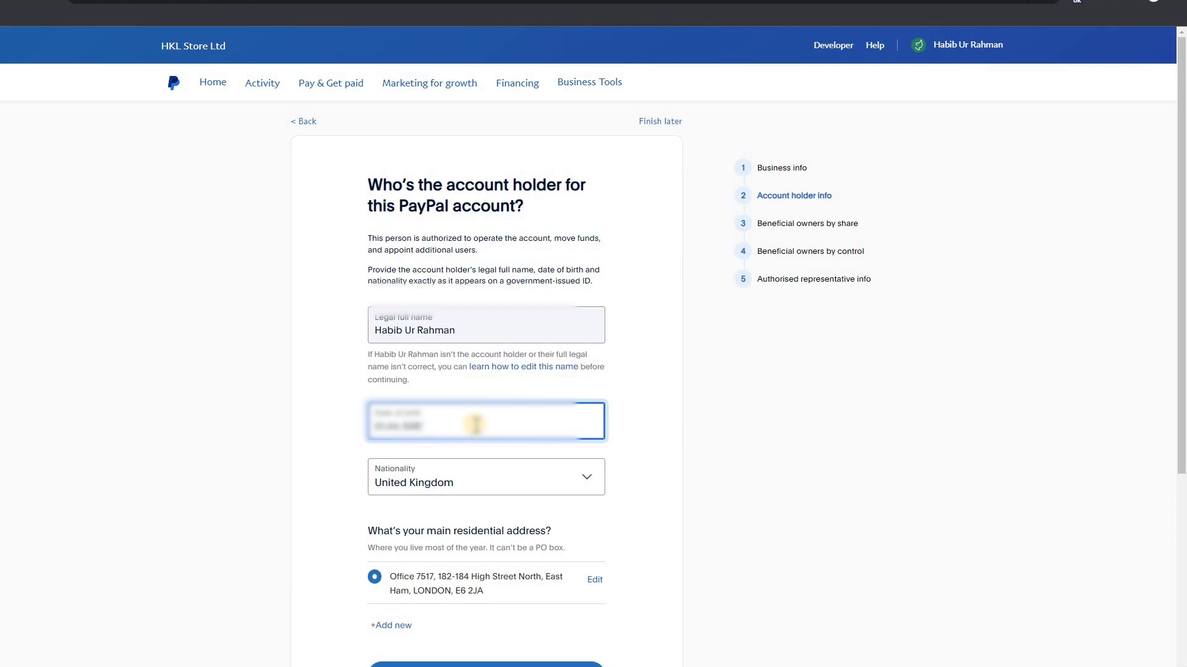
left_click(632, 419)
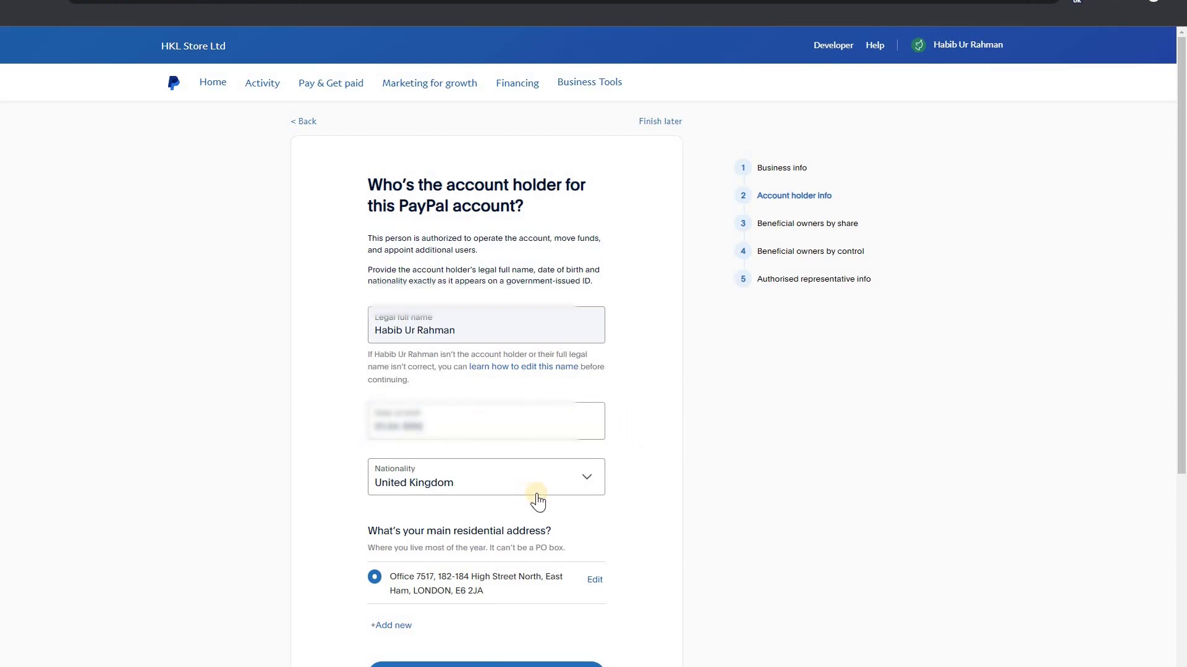
left_click(582, 475)
key("p")
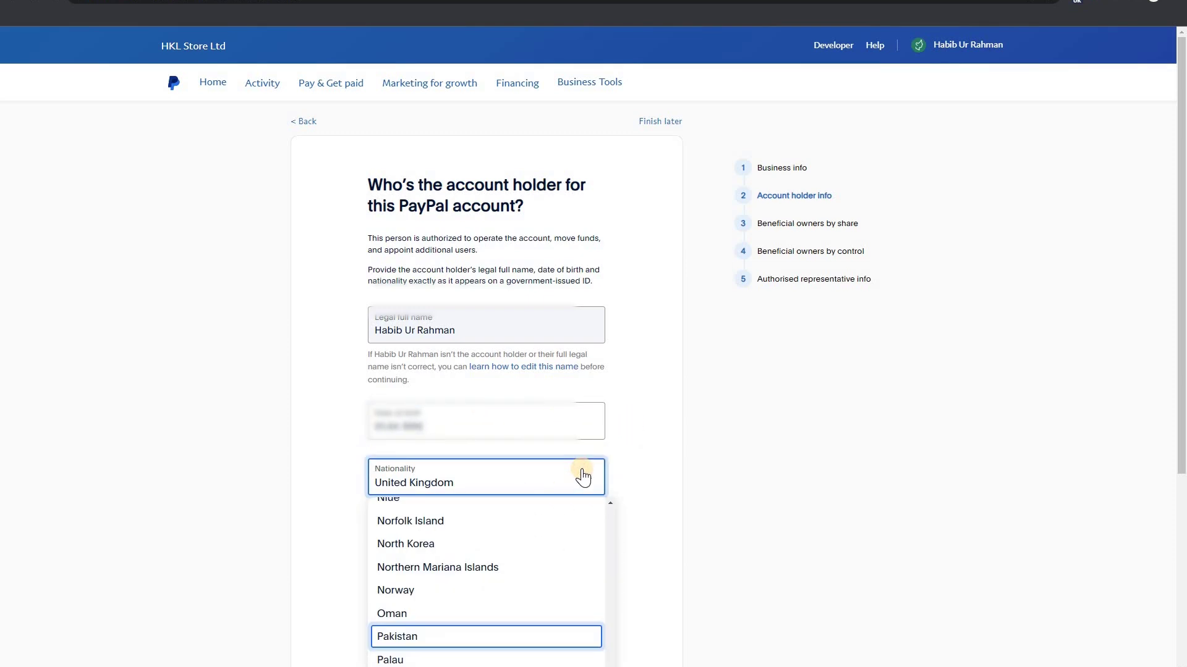
key("Return")
scroll(661, 466, "down", 2)
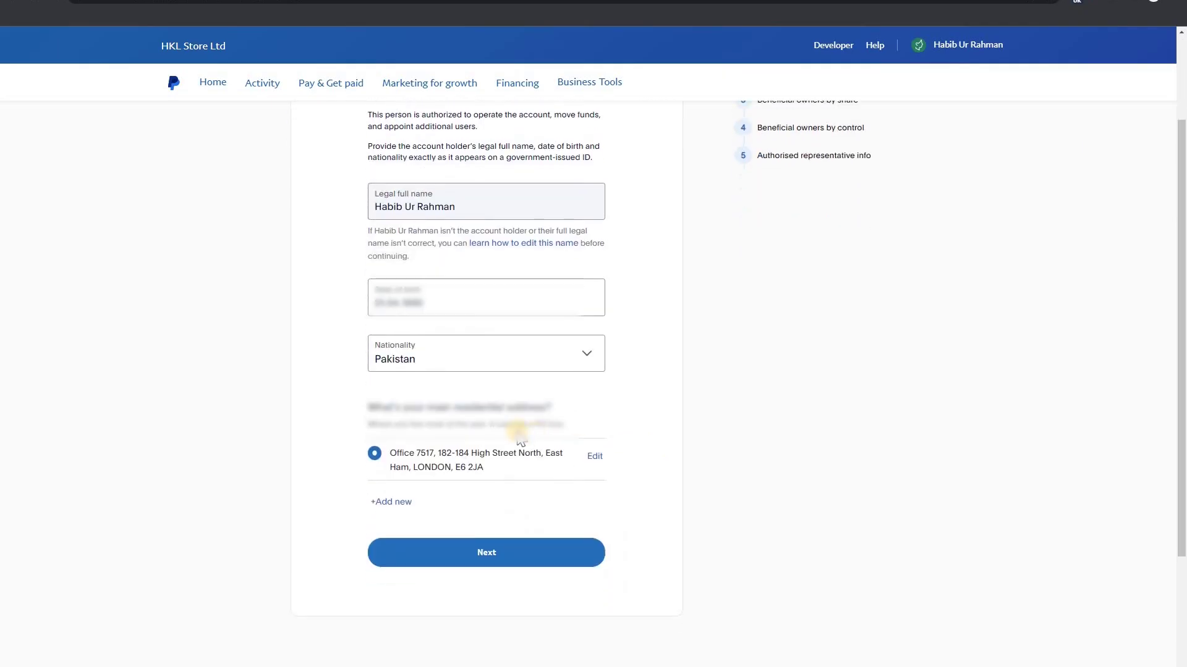
left_click(497, 552)
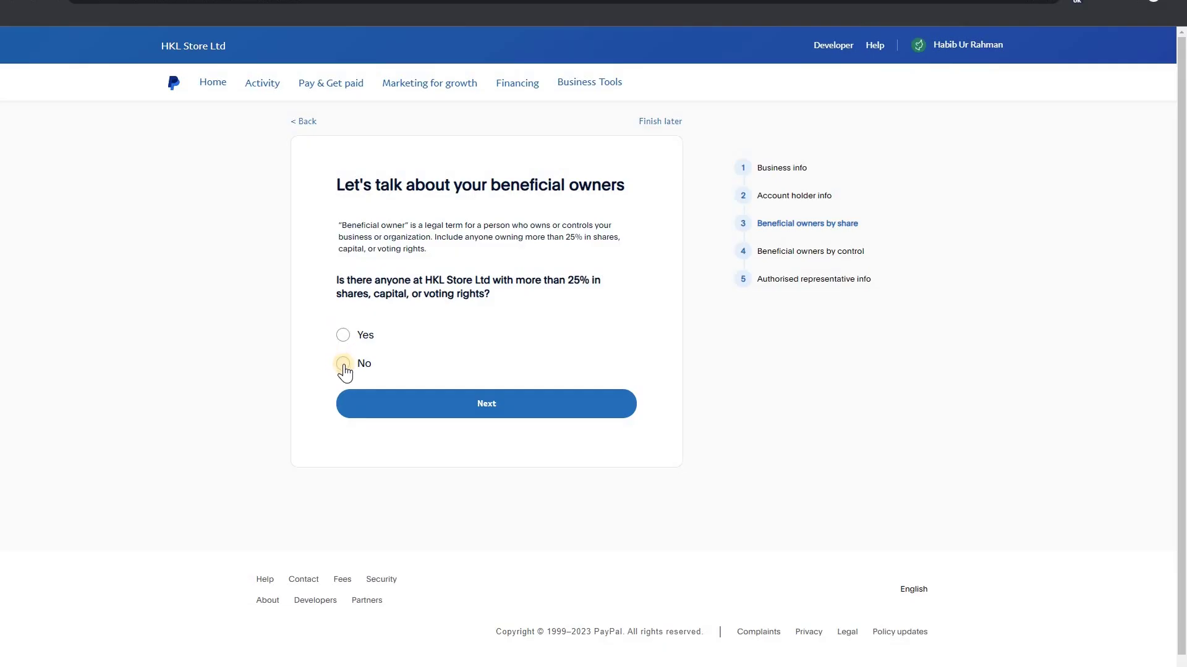
Answer that nobody owns over 25% and mark the account holder as controlling the business
left_click(343, 364)
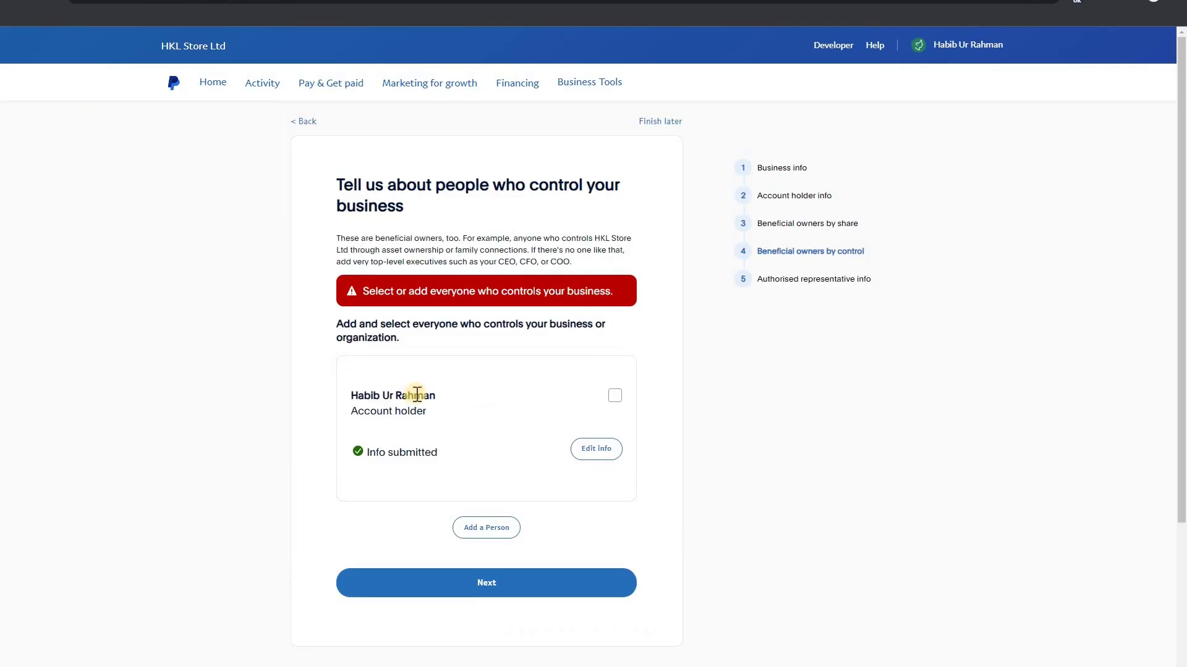
left_click(614, 396)
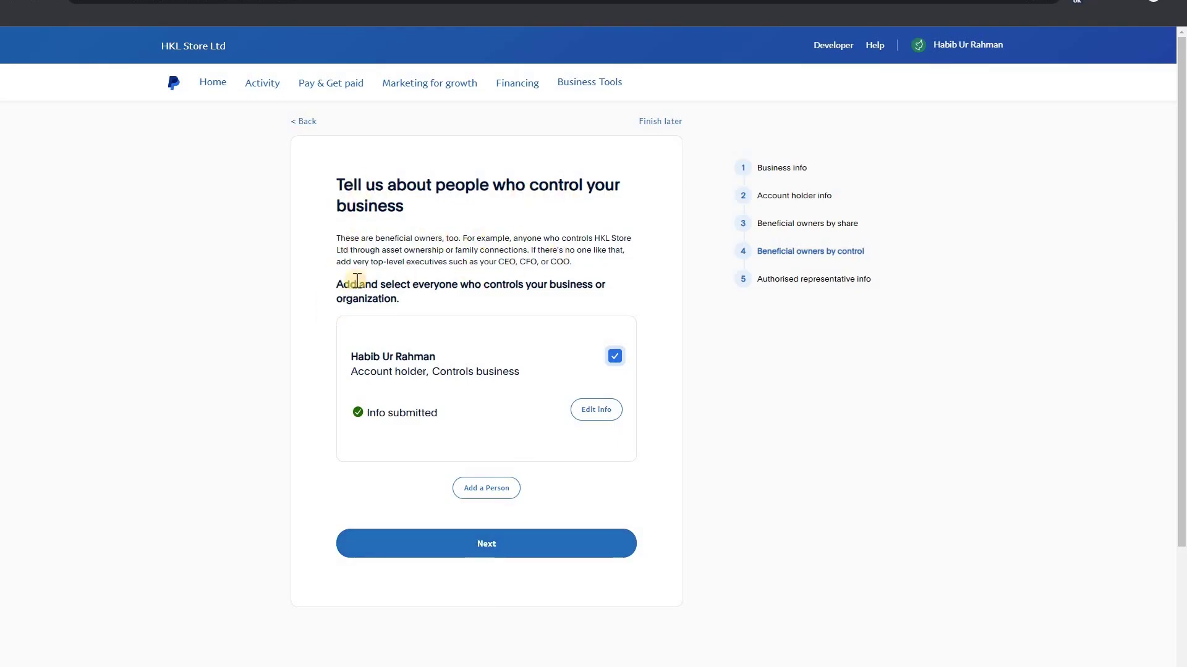
left_click_drag(336, 284, 457, 299)
left_click(358, 355)
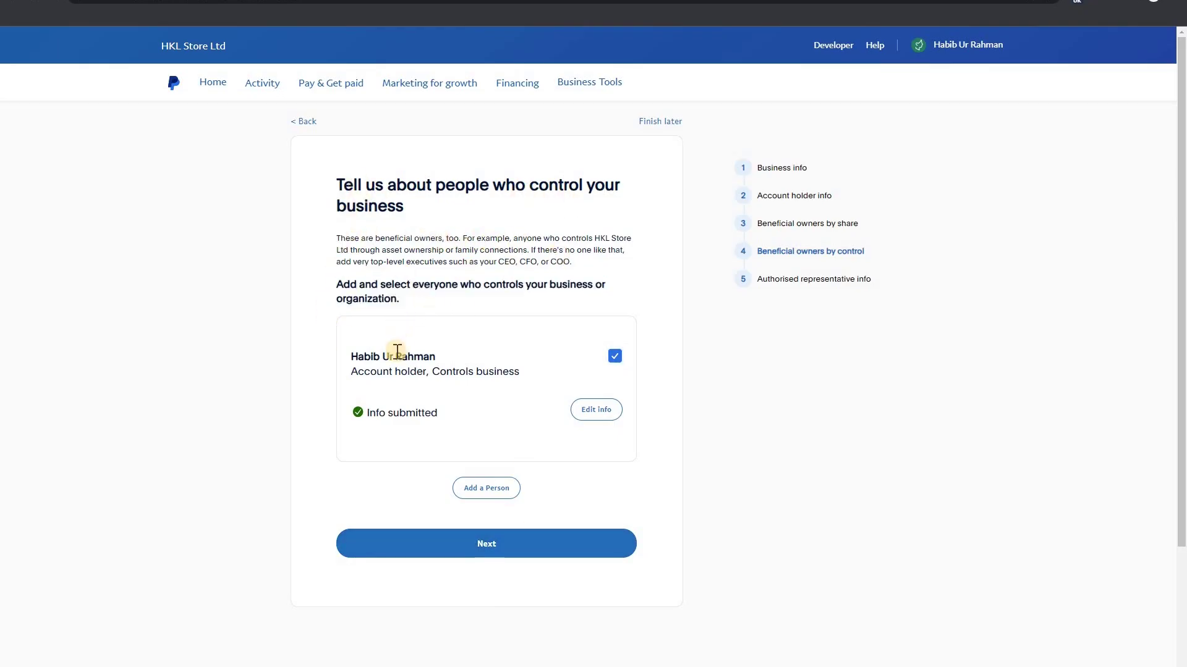
left_click(513, 545)
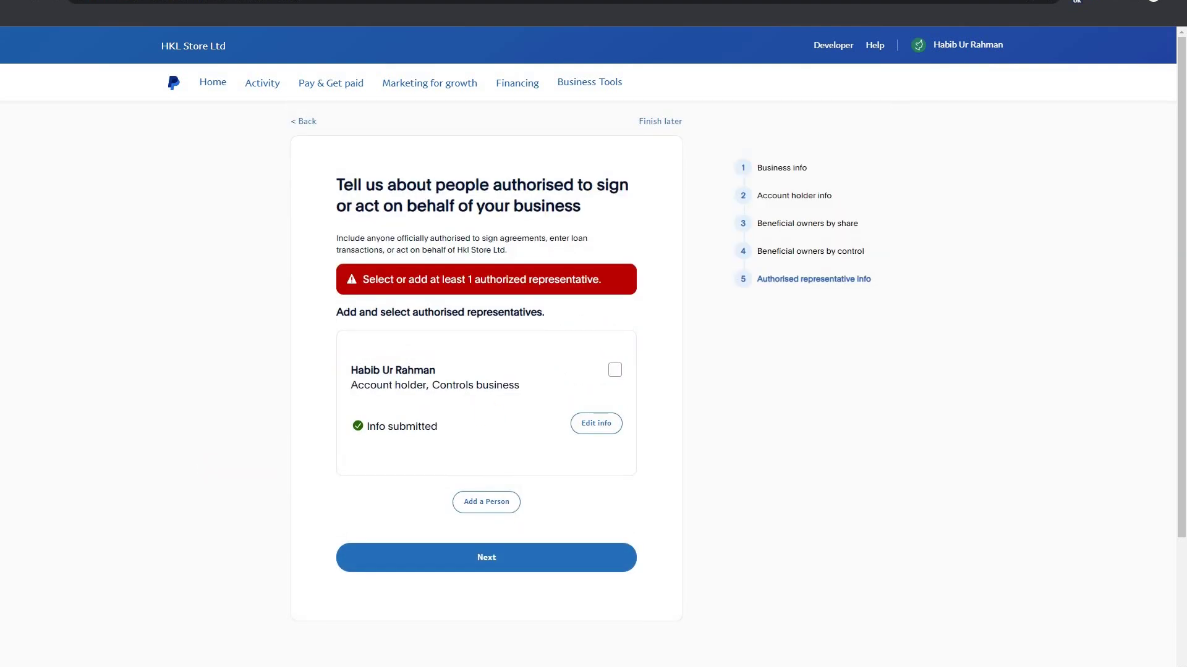
Mark the account holder as authorised representative, submit, and go to the account overview
left_click(614, 371)
left_click(490, 535)
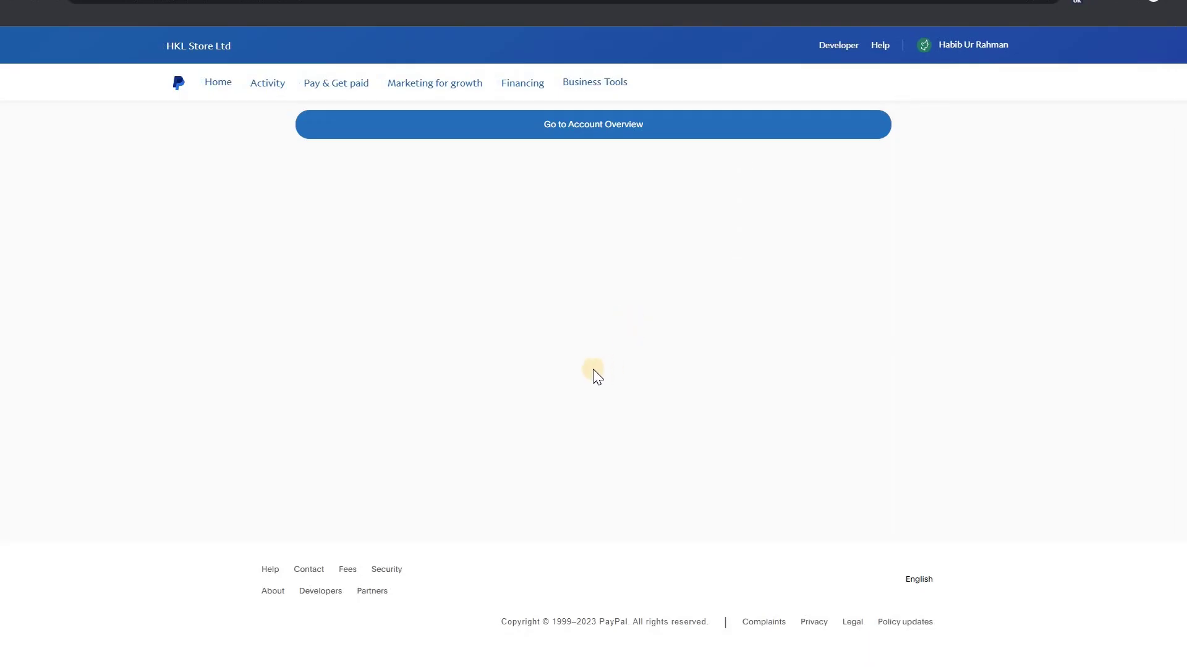
left_click(583, 124)
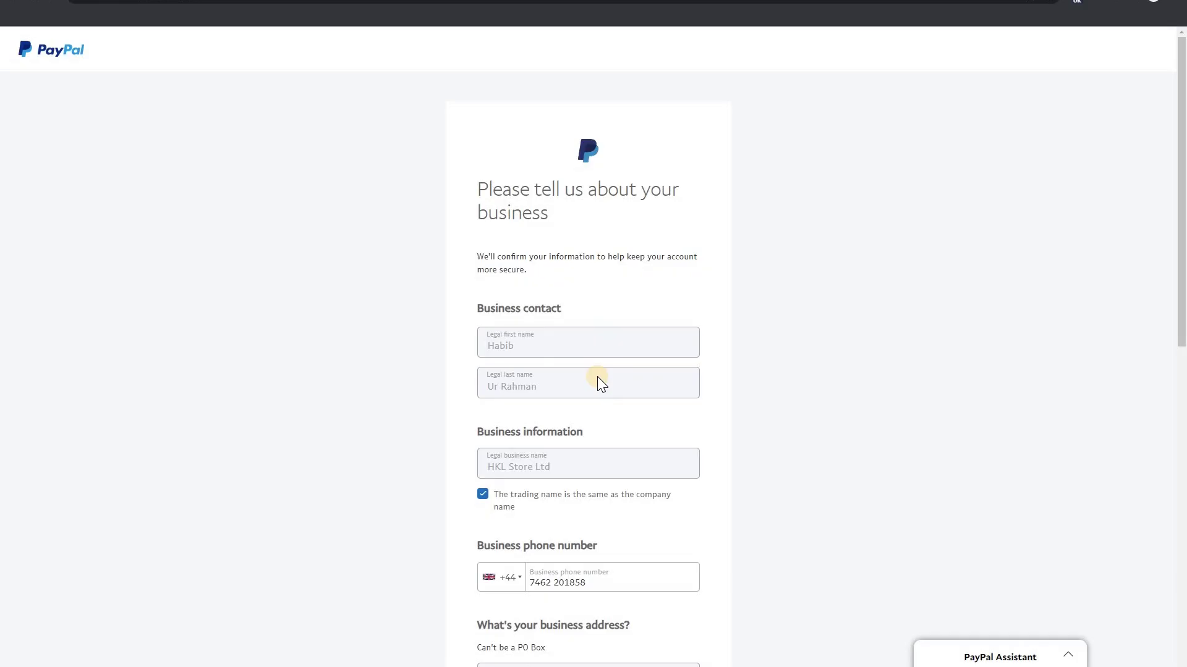
Tick 'Same as business address' for the principal office address and submit the business details
scroll(787, 382, "down", 7)
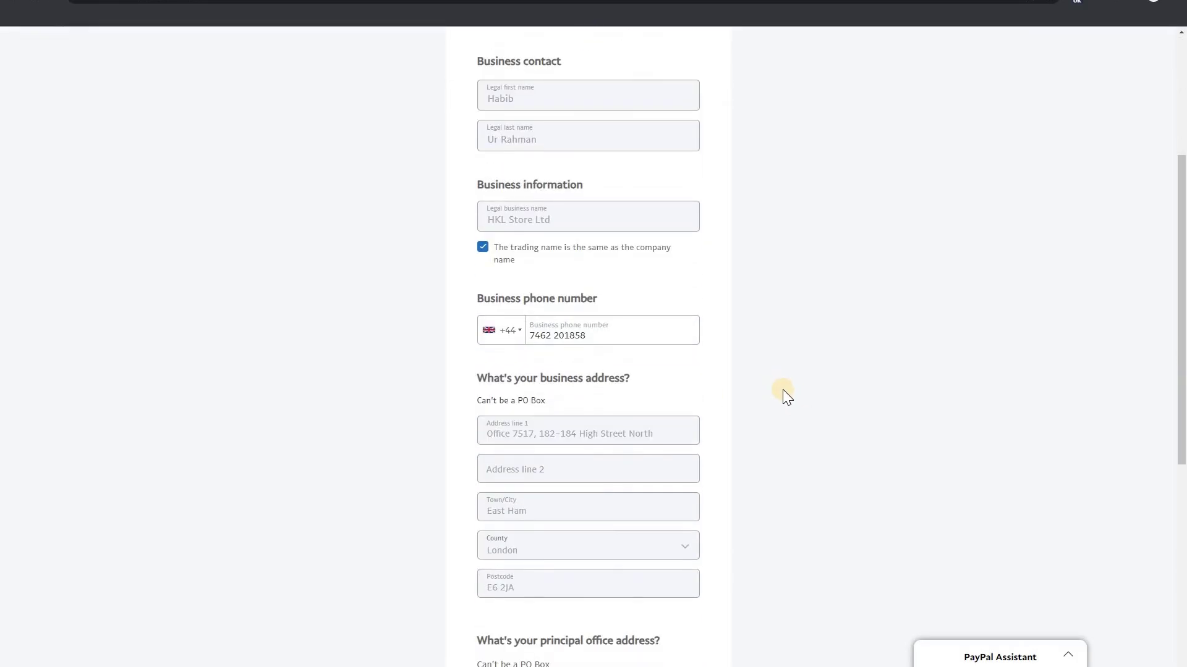
scroll(730, 476, "down", 4)
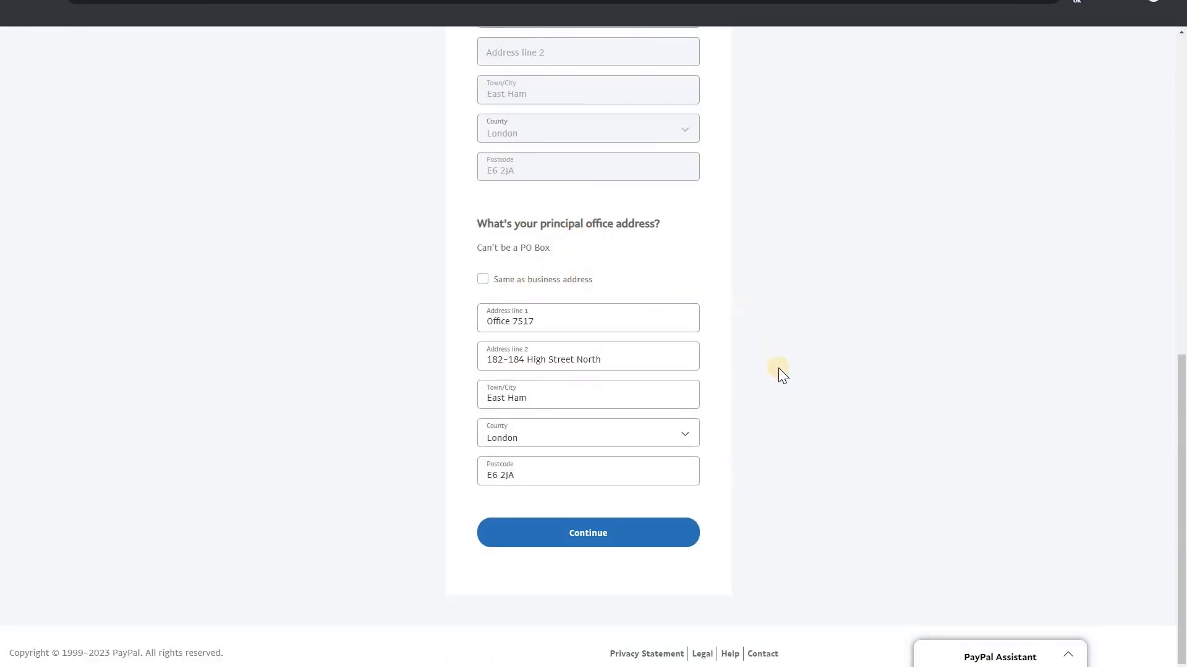
left_click(483, 279)
left_click(588, 533)
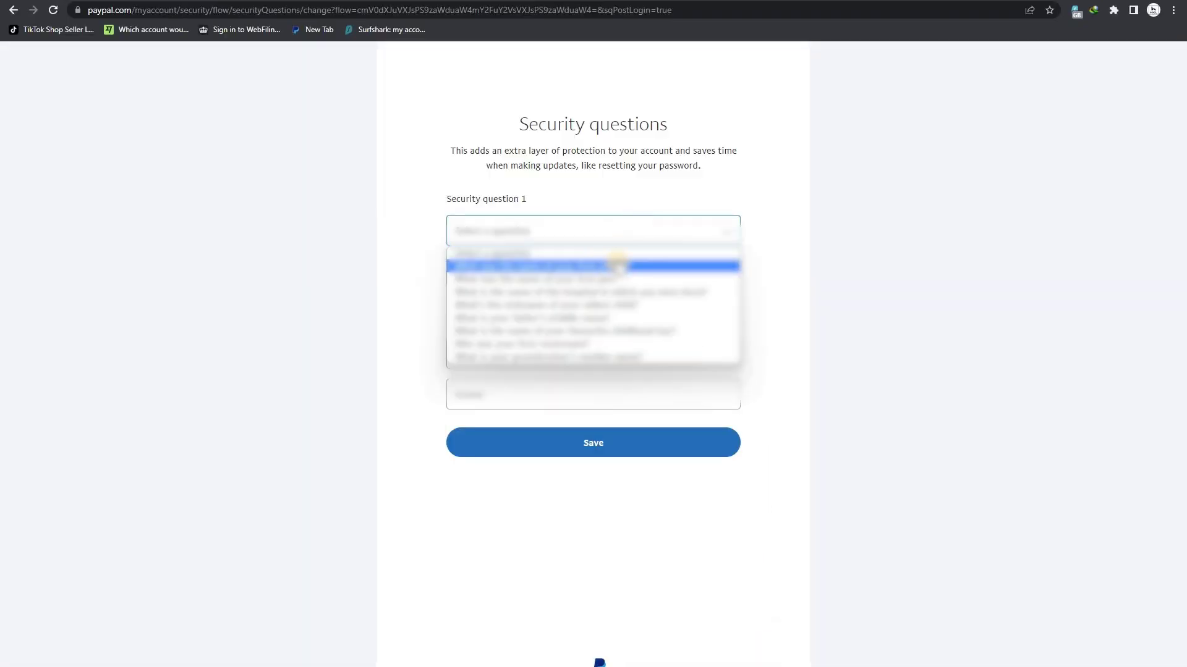
Choose security question 1 and 'Who was your first roommate?' for question 2, answer them, and save
left_click(618, 262)
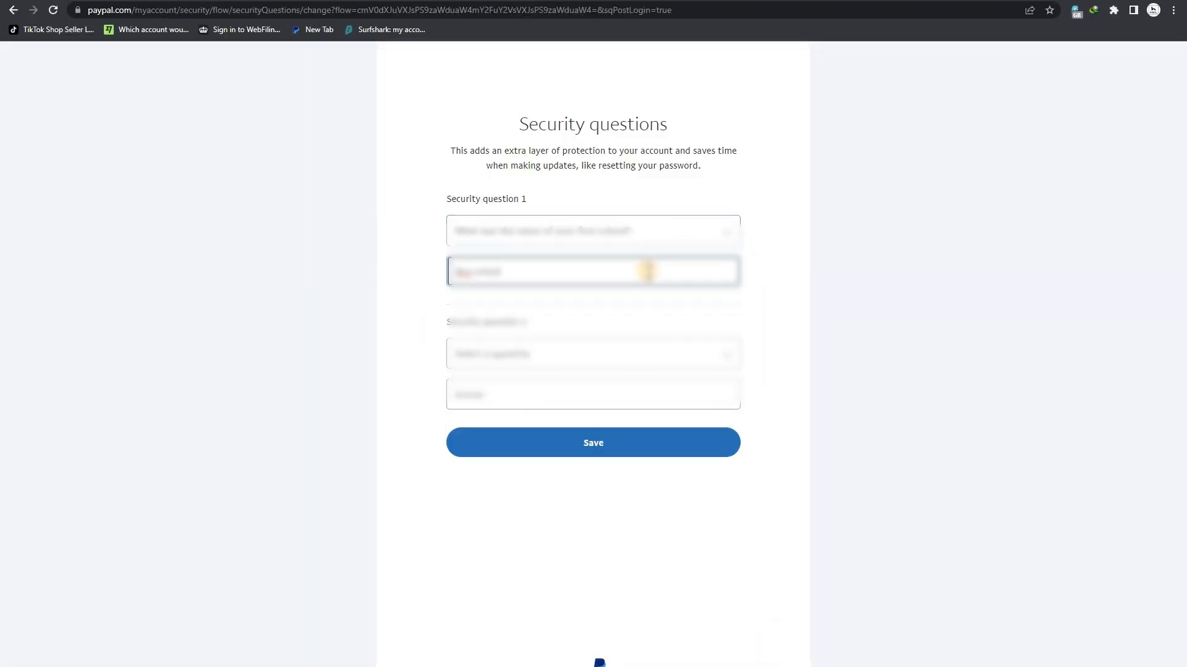
left_click(656, 347)
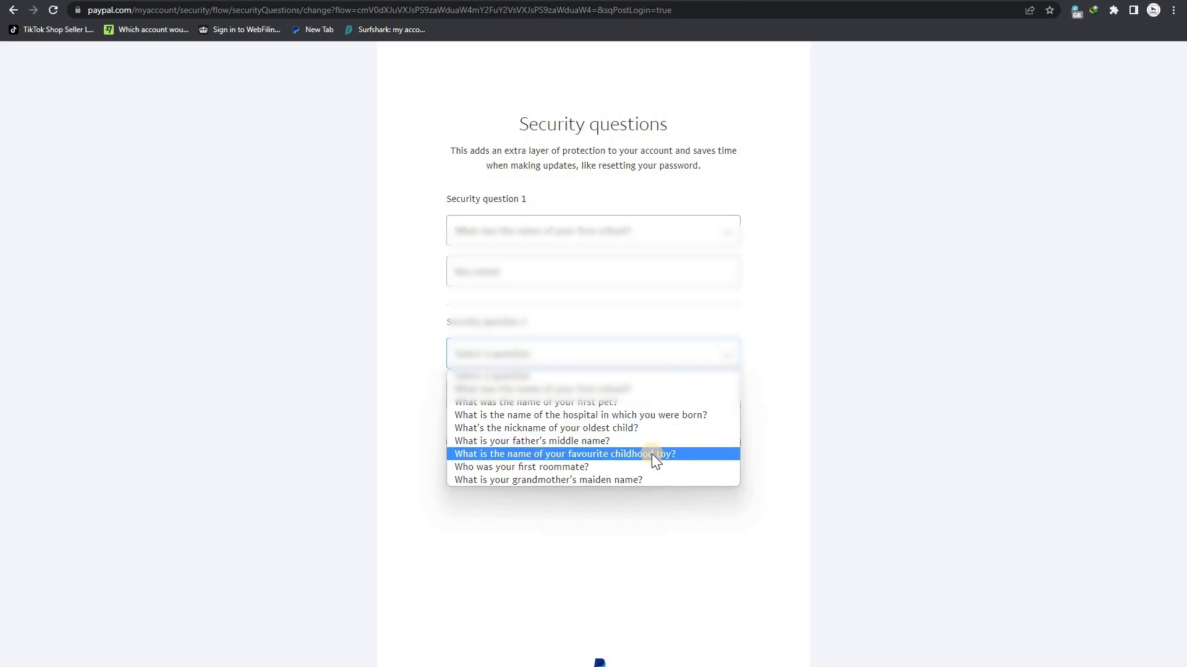
left_click(643, 468)
left_click(550, 400)
left_click(596, 438)
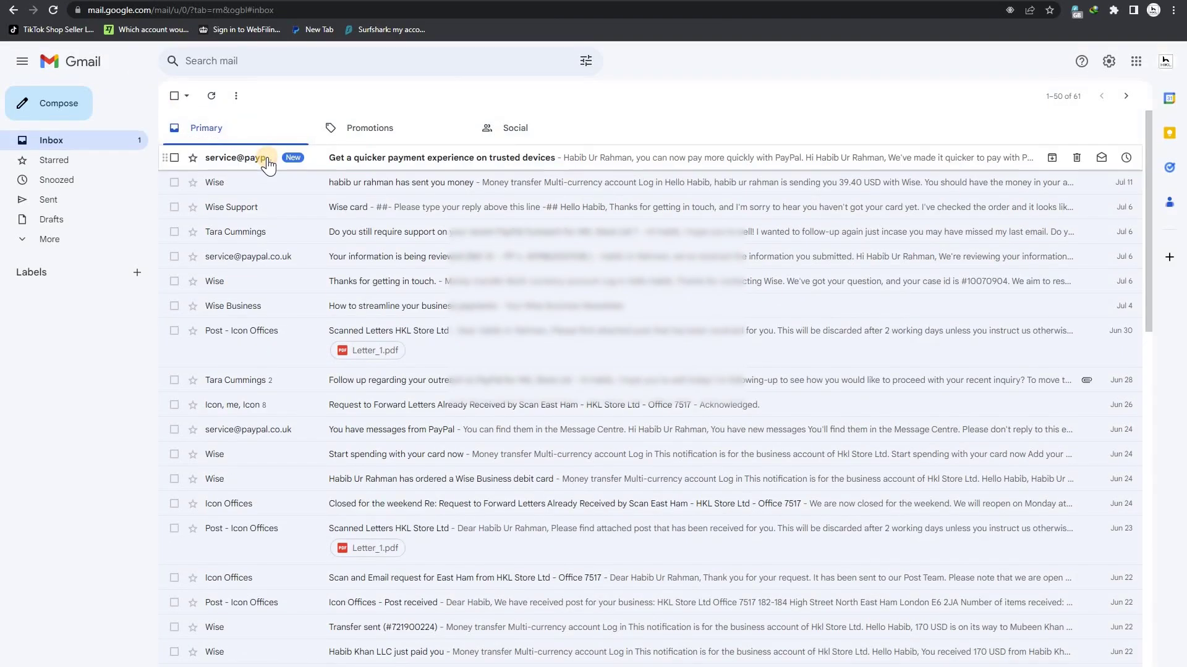
Glance at the new PayPal email, dismiss the chat offer, and submit the business details form
left_click(264, 156)
left_click(92, 142)
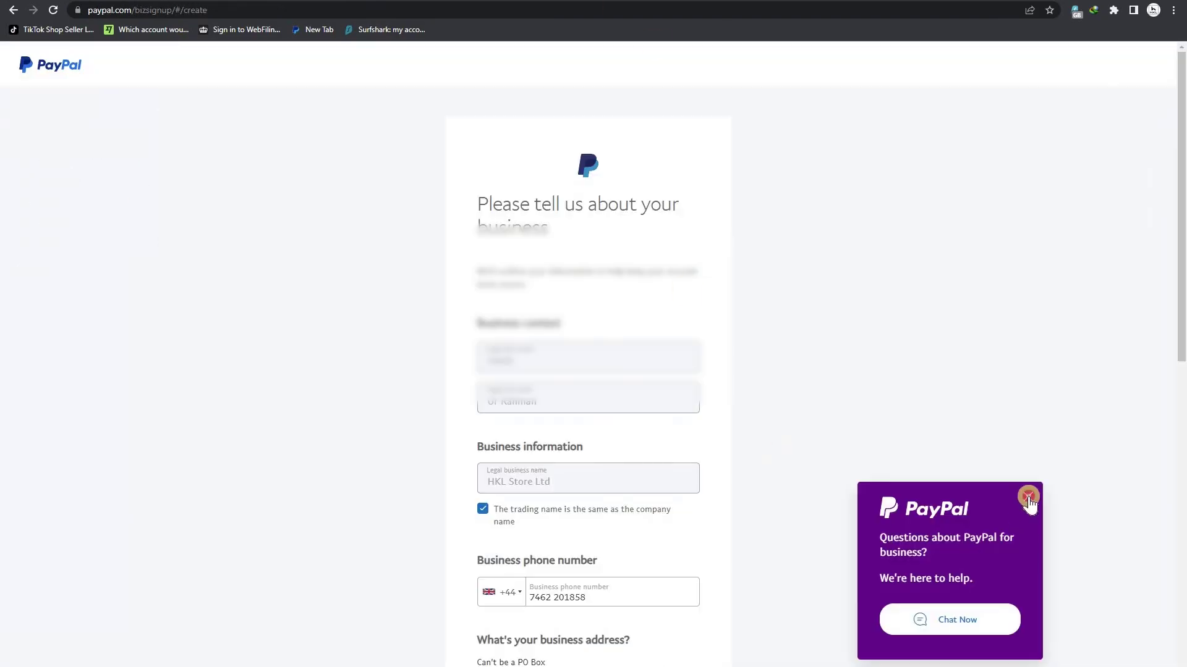
left_click(1028, 497)
scroll(779, 494, "down", 10)
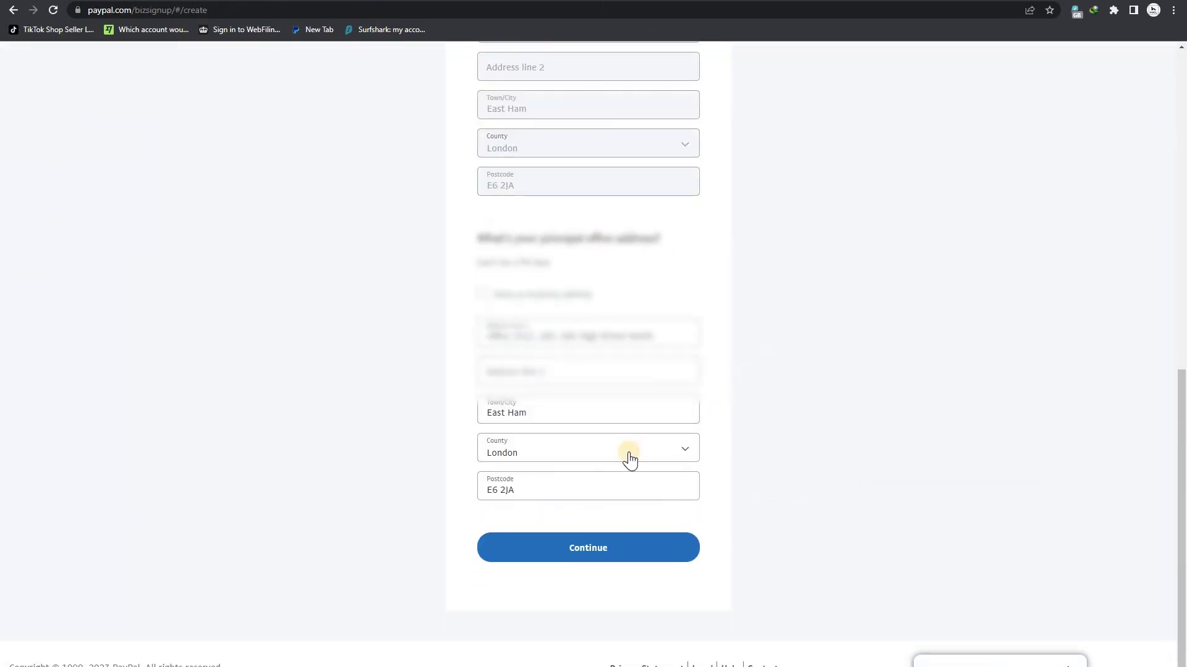
left_click(631, 554)
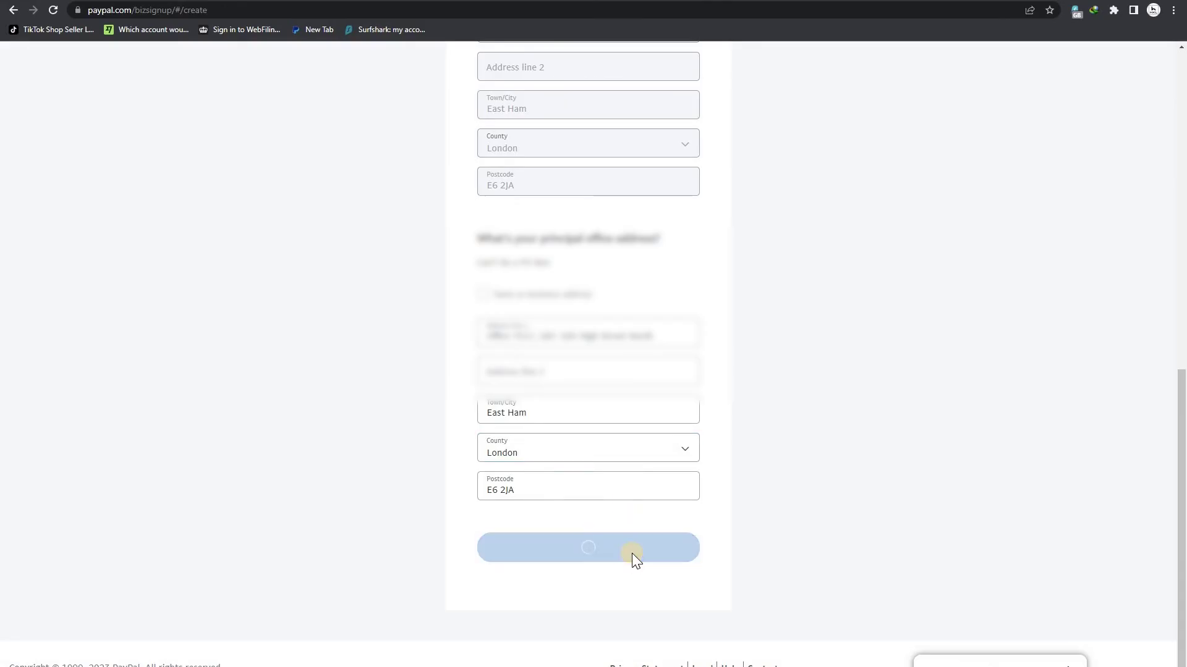
Continue through the signup steps and confirm the account holder as authorised representative
left_click(587, 548)
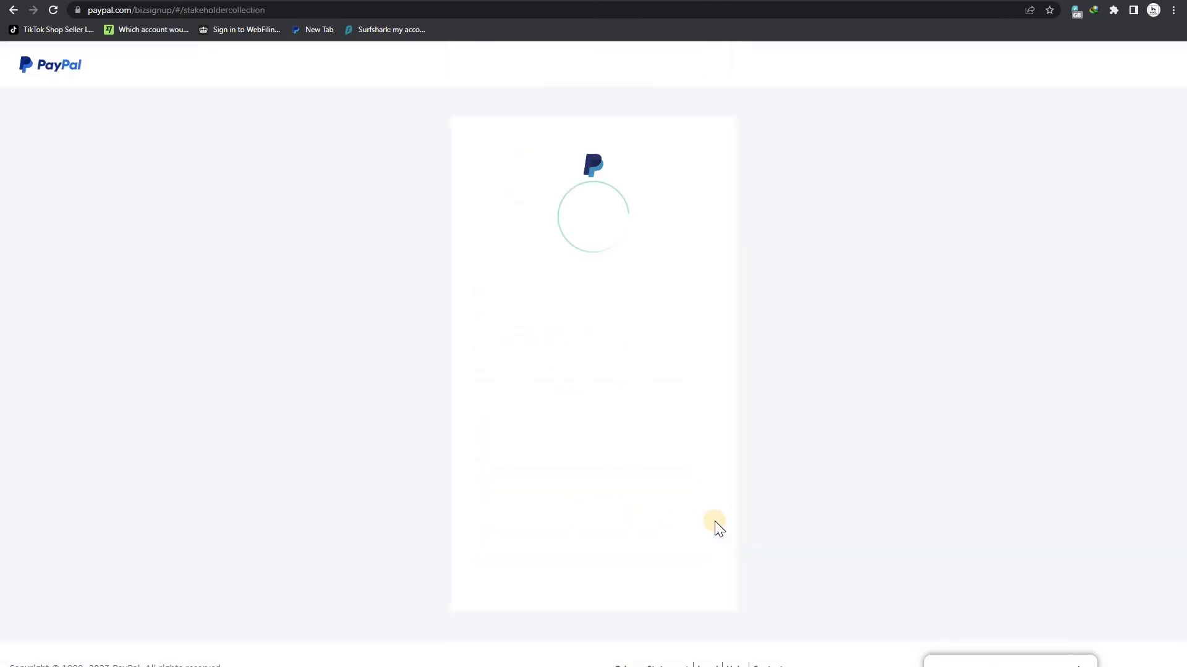
triple_click(561, 244)
left_click(614, 233)
triple_click(491, 408)
left_click(596, 594)
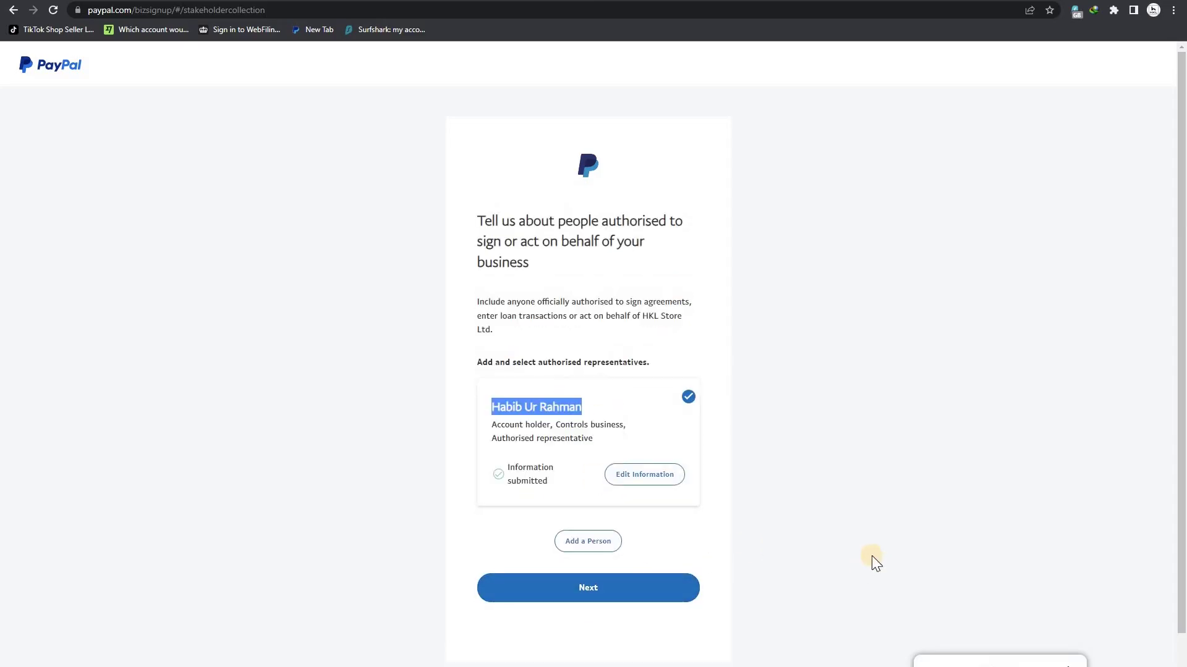
left_click(822, 581)
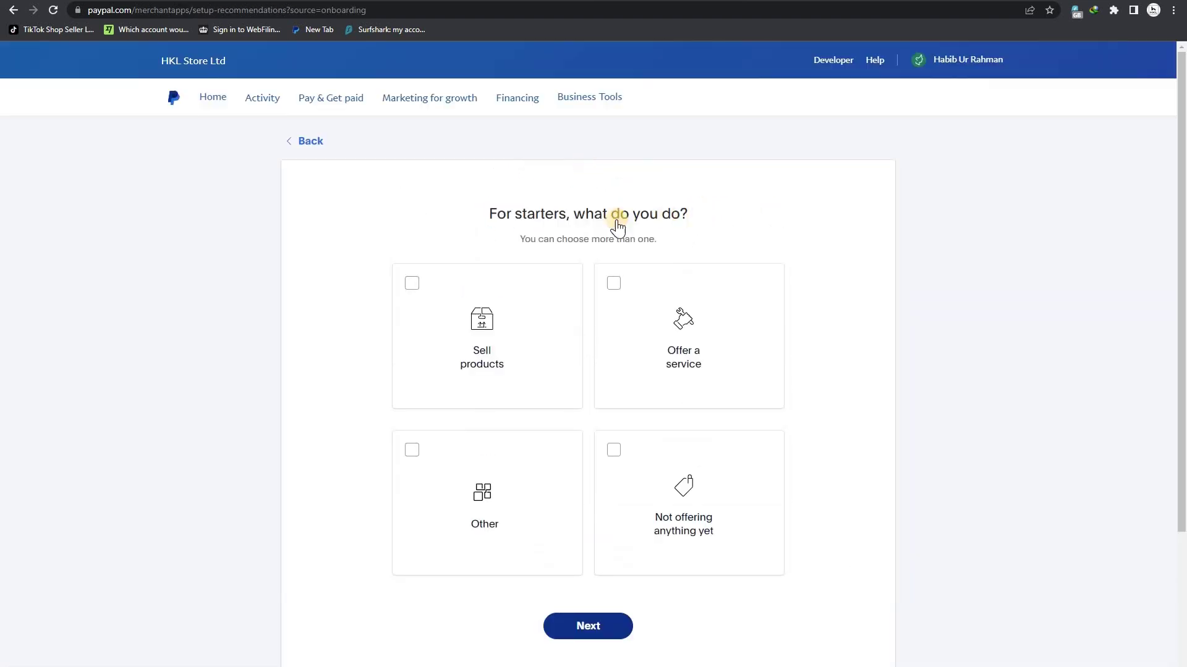
Answer Other for what the business does and accept money on your site and a marketplace
left_click(774, 216)
scroll(511, 233, "down", 2)
left_click(410, 329)
left_click(586, 498)
left_click(362, 264)
left_click(529, 264)
left_click(603, 606)
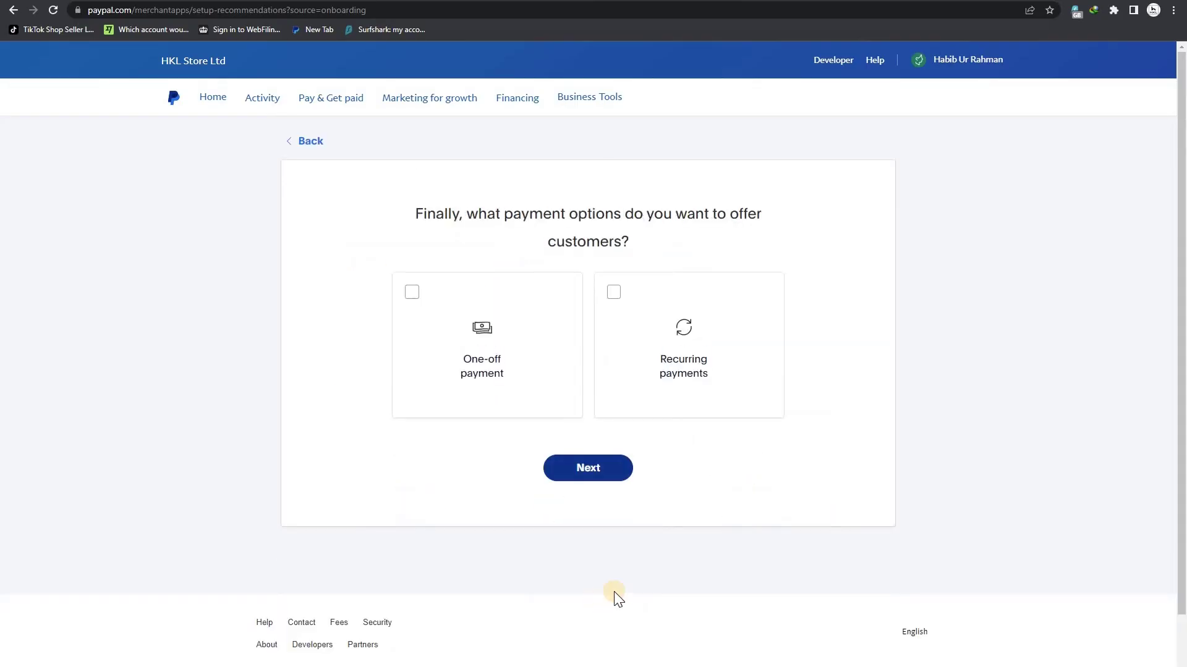
Choose one-off payments and the pre-built no-coding setup, then rate the recommendations helpful
left_click(440, 324)
left_click(588, 468)
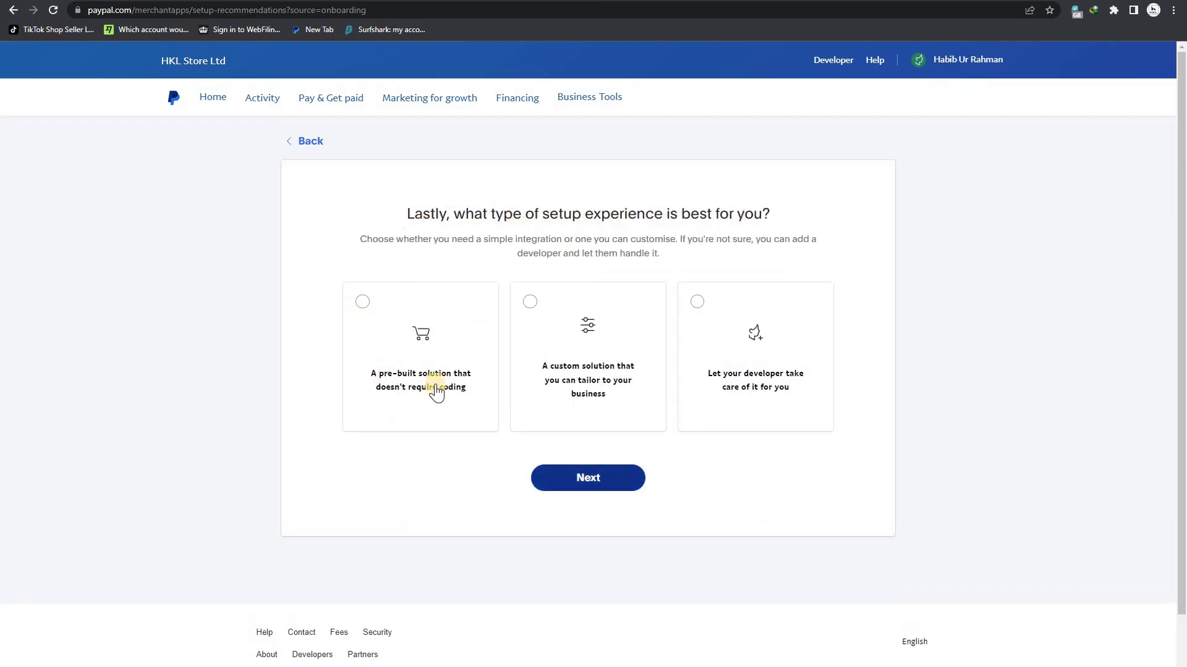
left_click(355, 312)
left_click(590, 478)
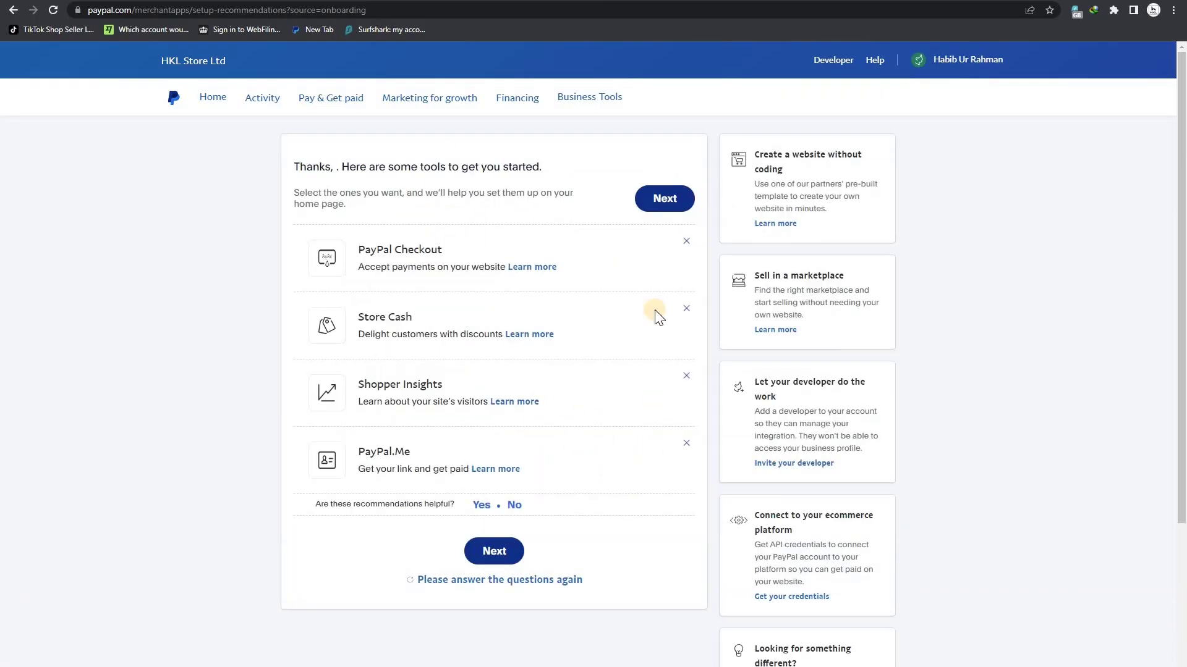
left_click_drag(295, 167, 541, 168)
left_click(359, 171)
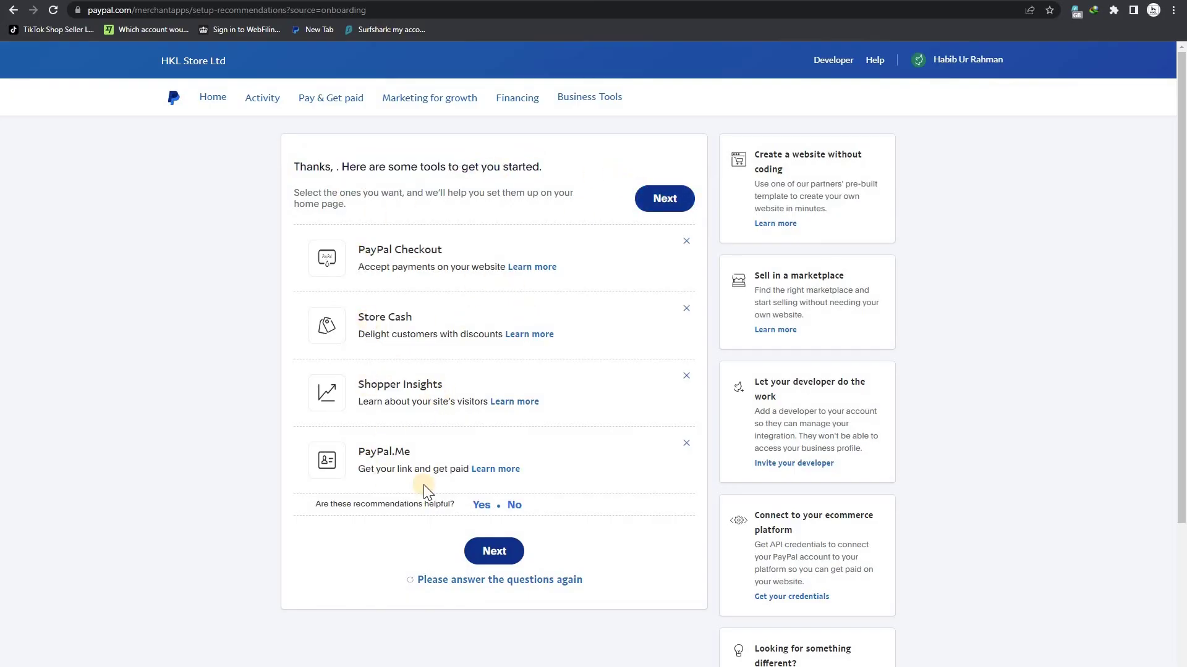
left_click(481, 505)
scroll(581, 519, "down", 3)
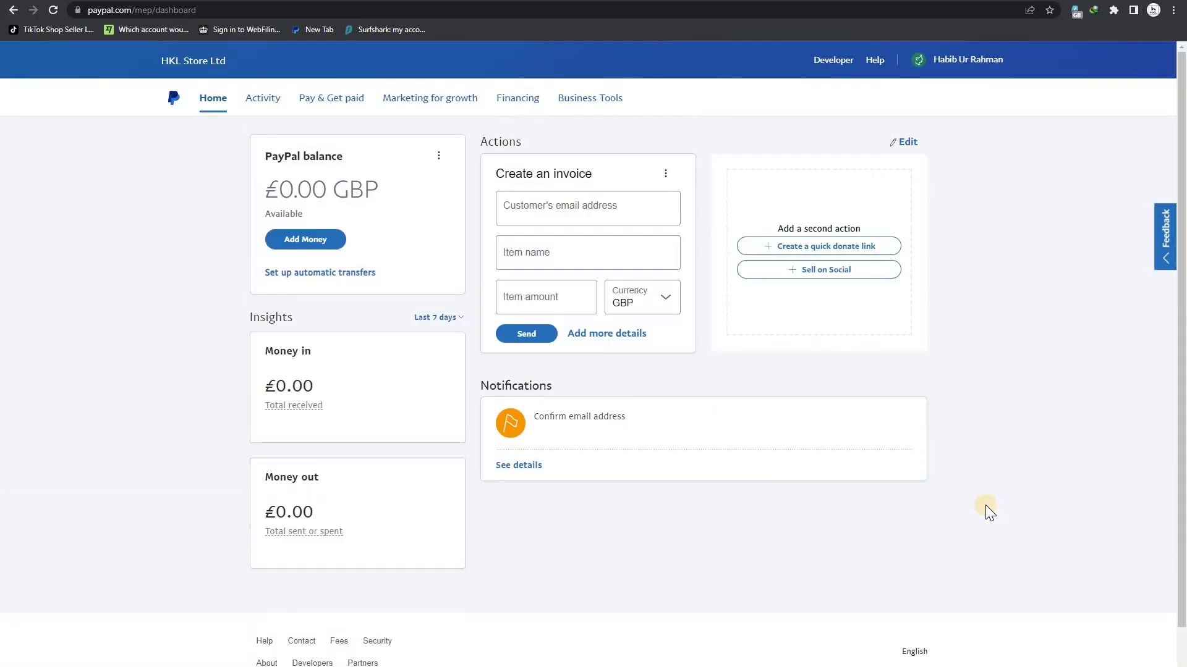
Send a confirmation email to the primary address and verify identity with the texted security code
scroll(761, 556, "down", 6)
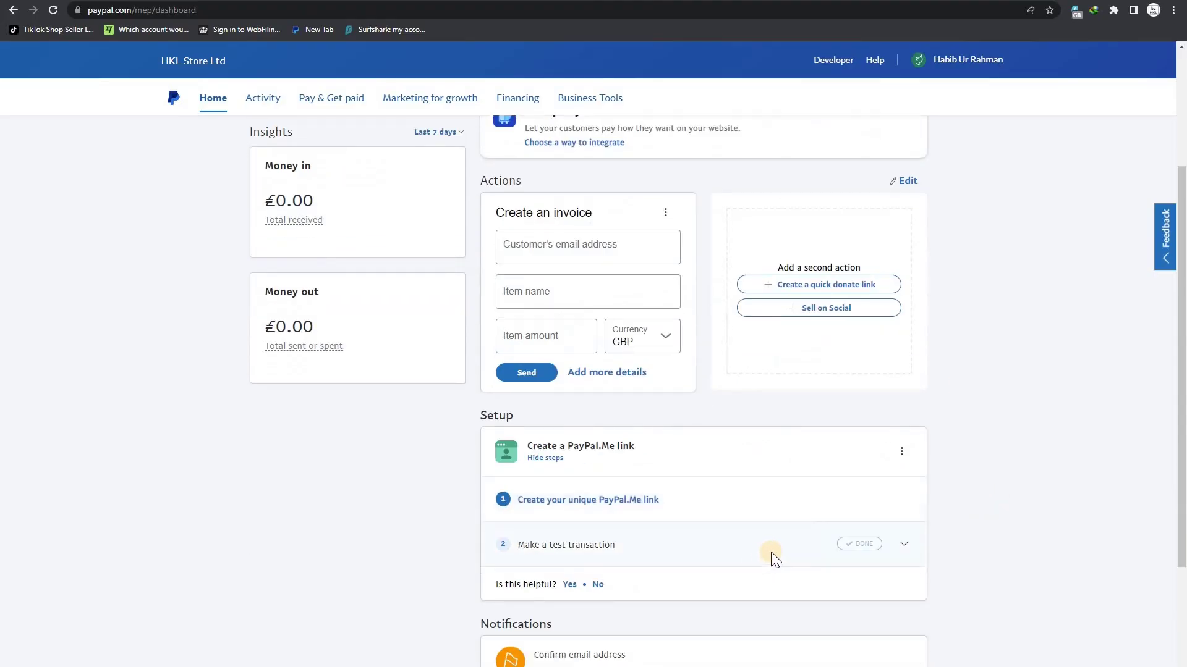
left_click(594, 525)
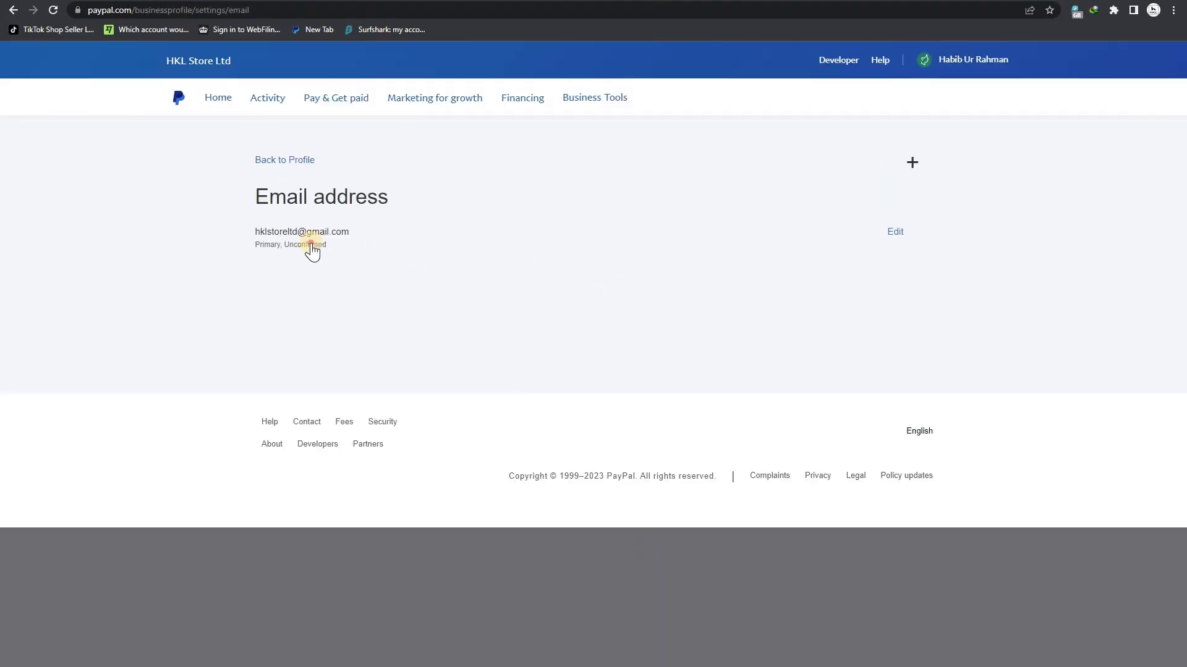
left_click(312, 252)
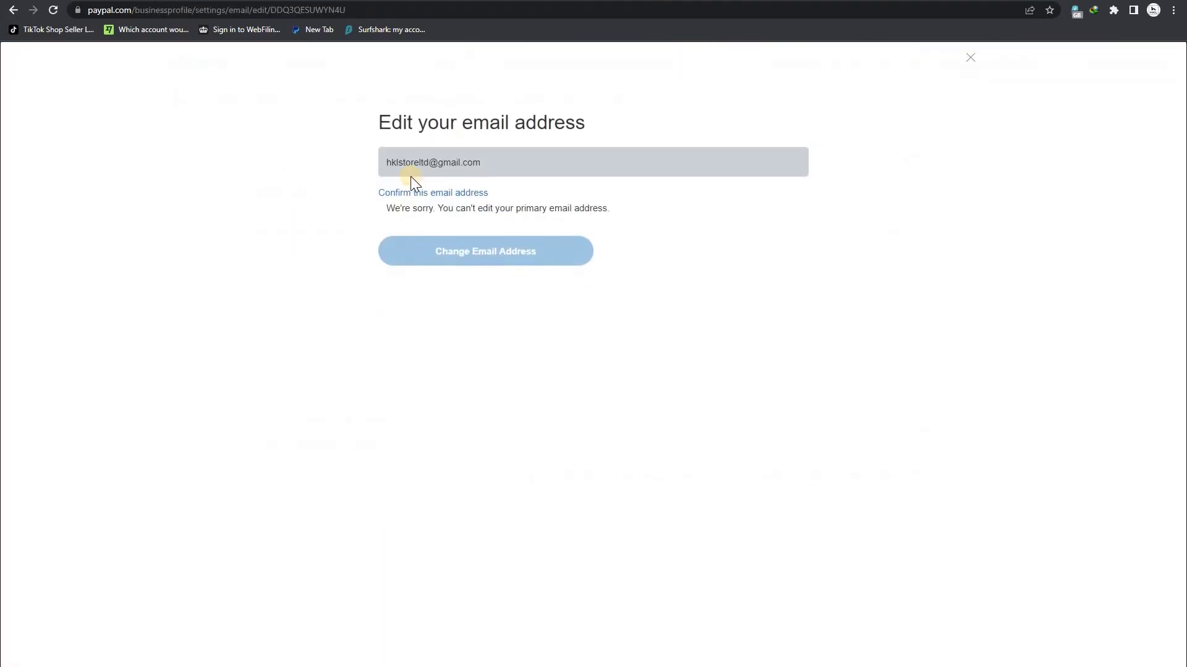
left_click(470, 192)
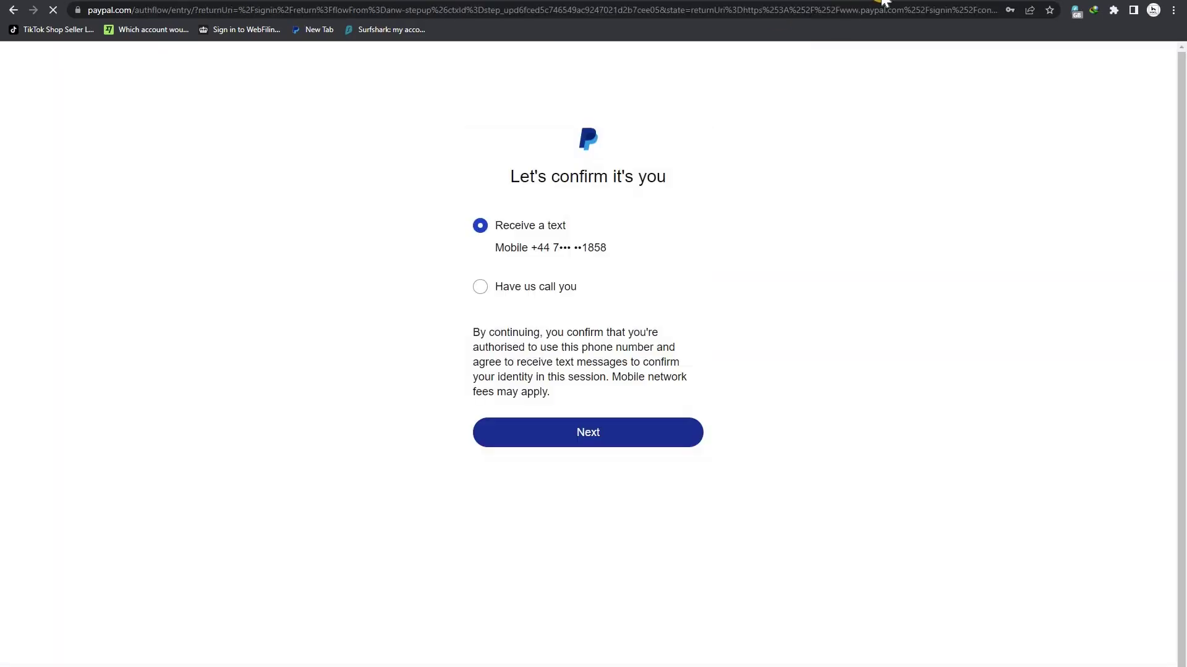
left_click_drag(517, 248, 606, 249)
left_click(590, 435)
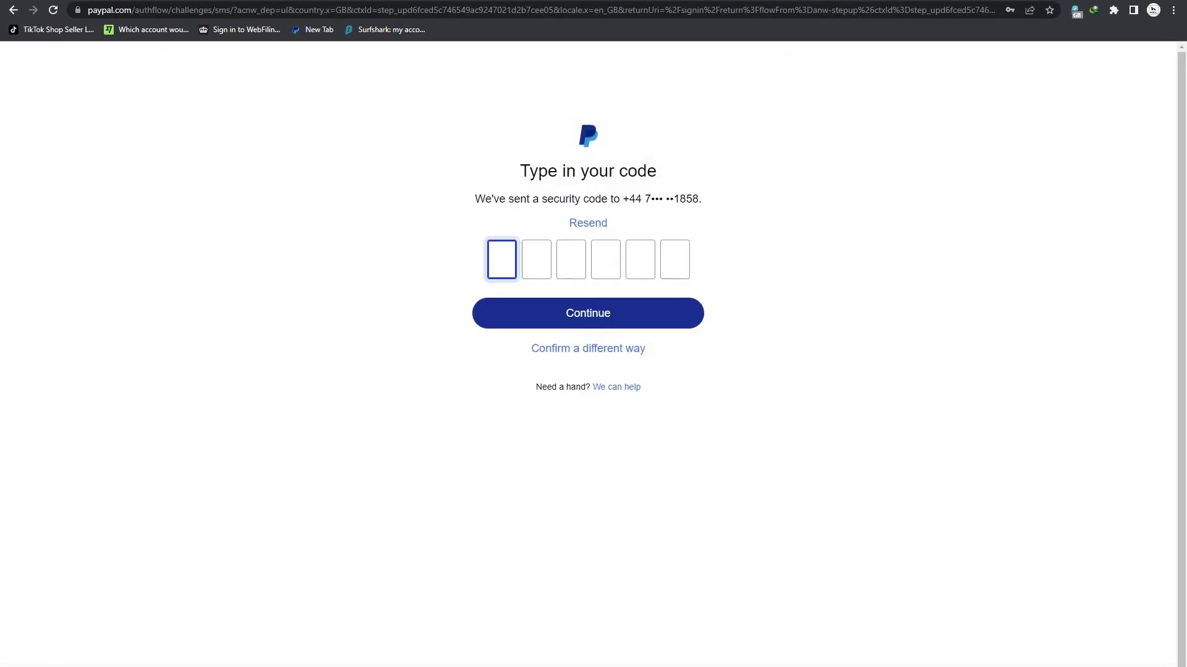
left_click(495, 261)
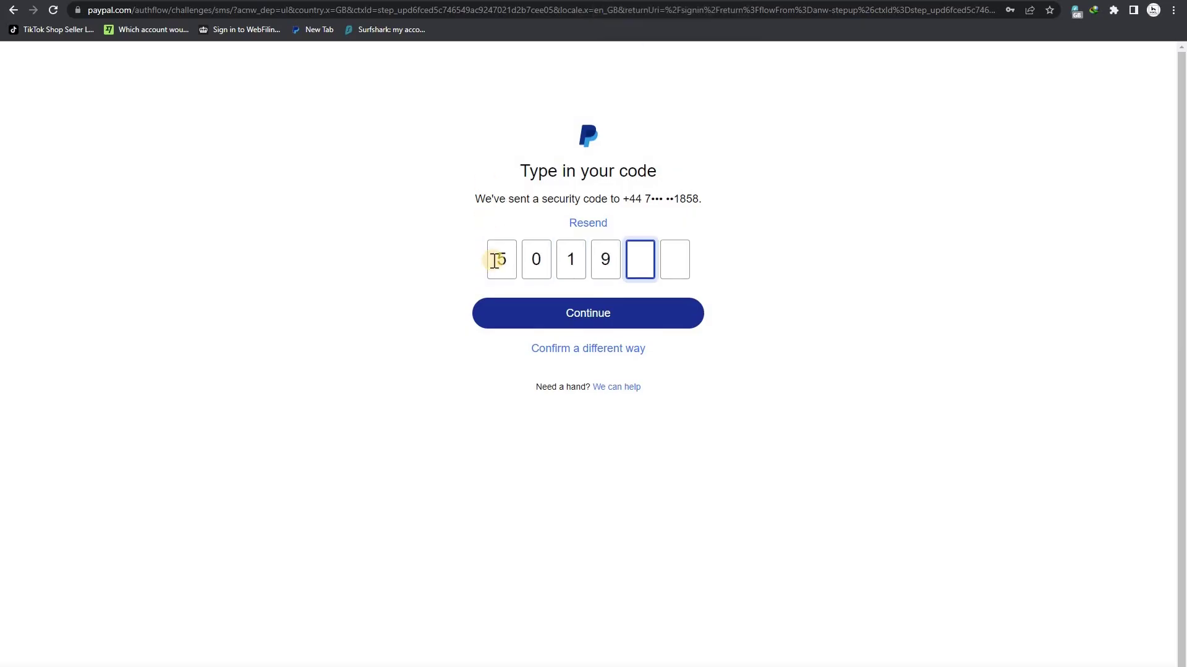
left_click(529, 304)
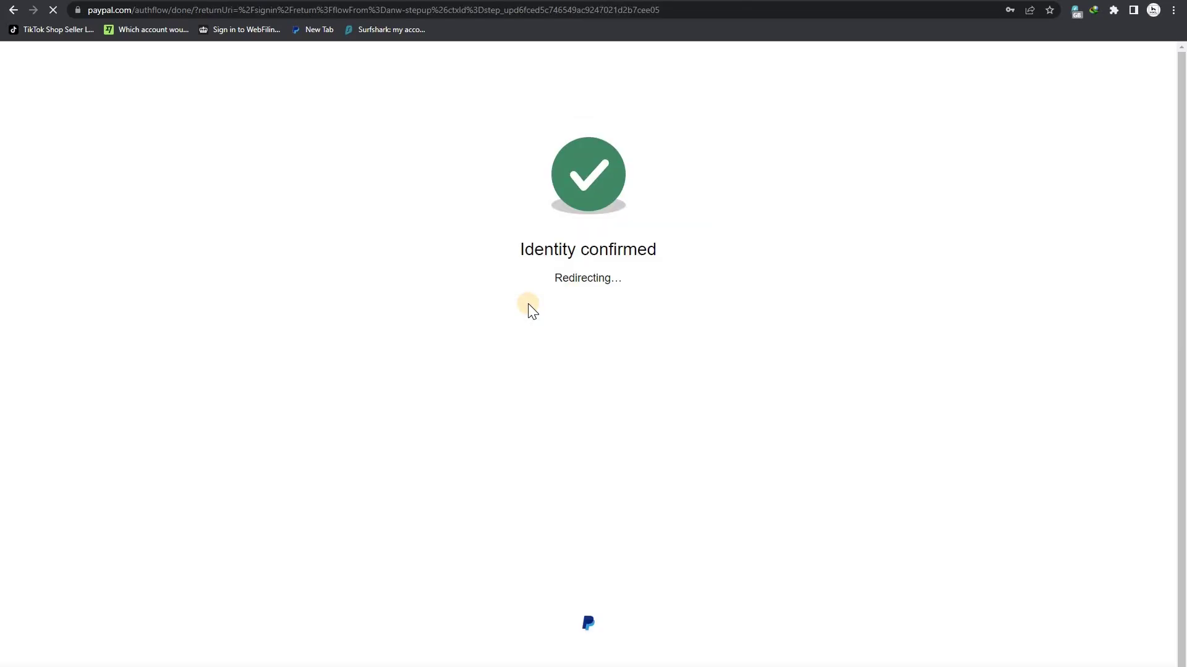
Return to the dashboard, expand the Make a test transaction step, then go back to Gmail
left_click(571, 318)
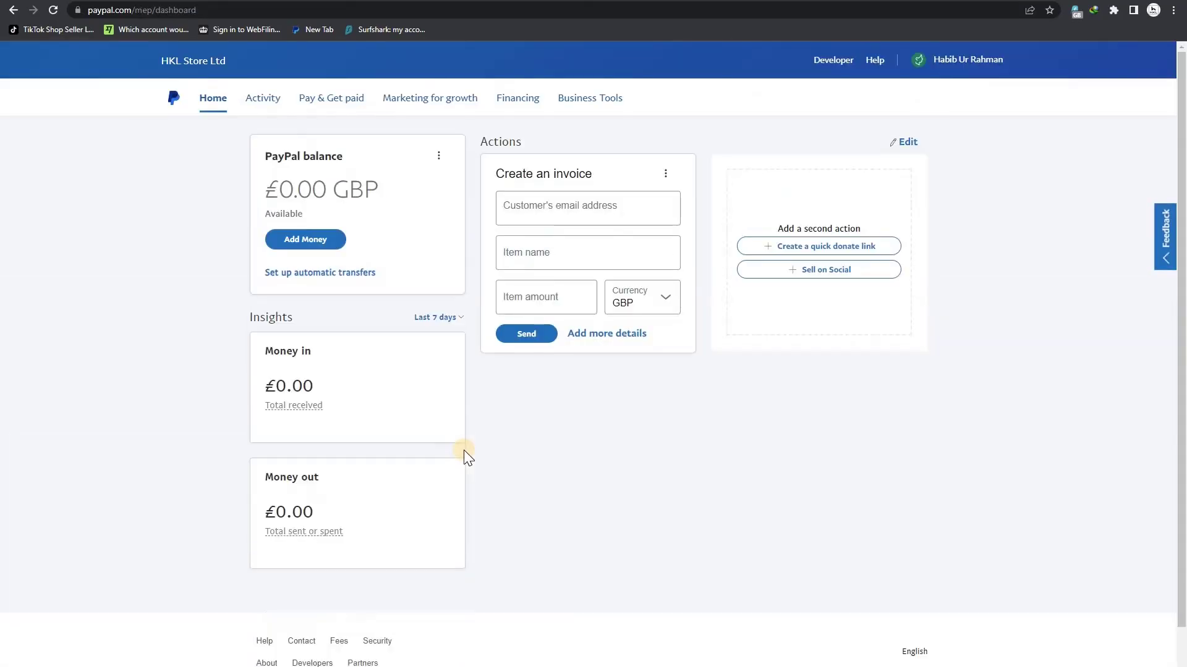
scroll(550, 451, "down", 4)
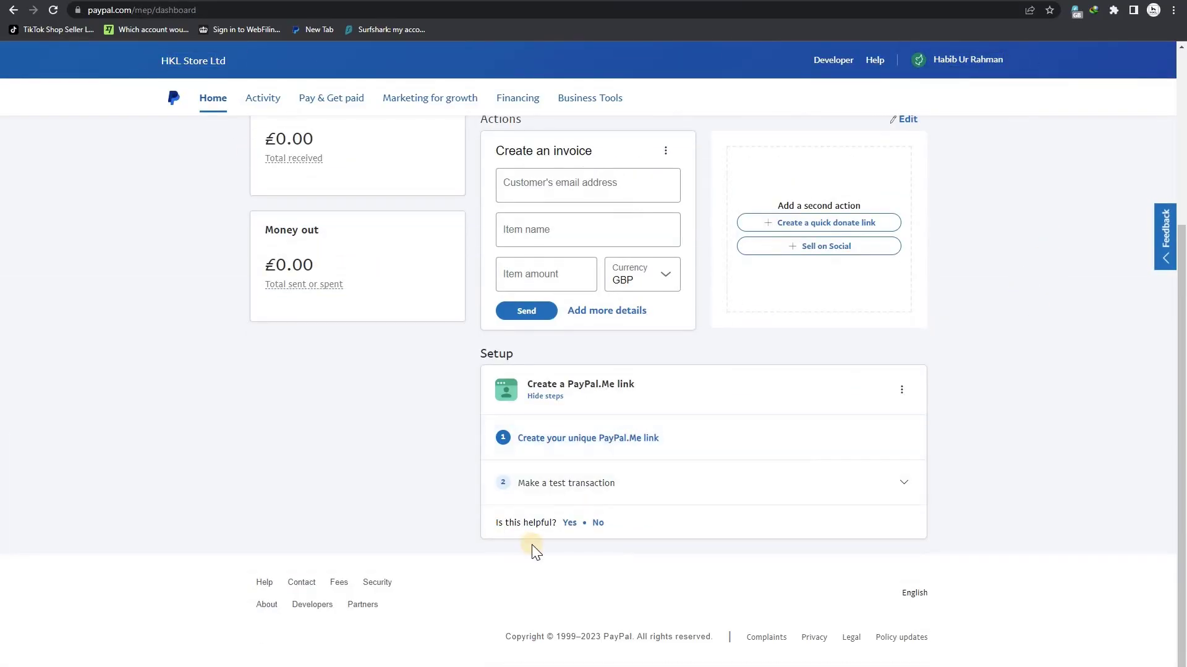
left_click(856, 482)
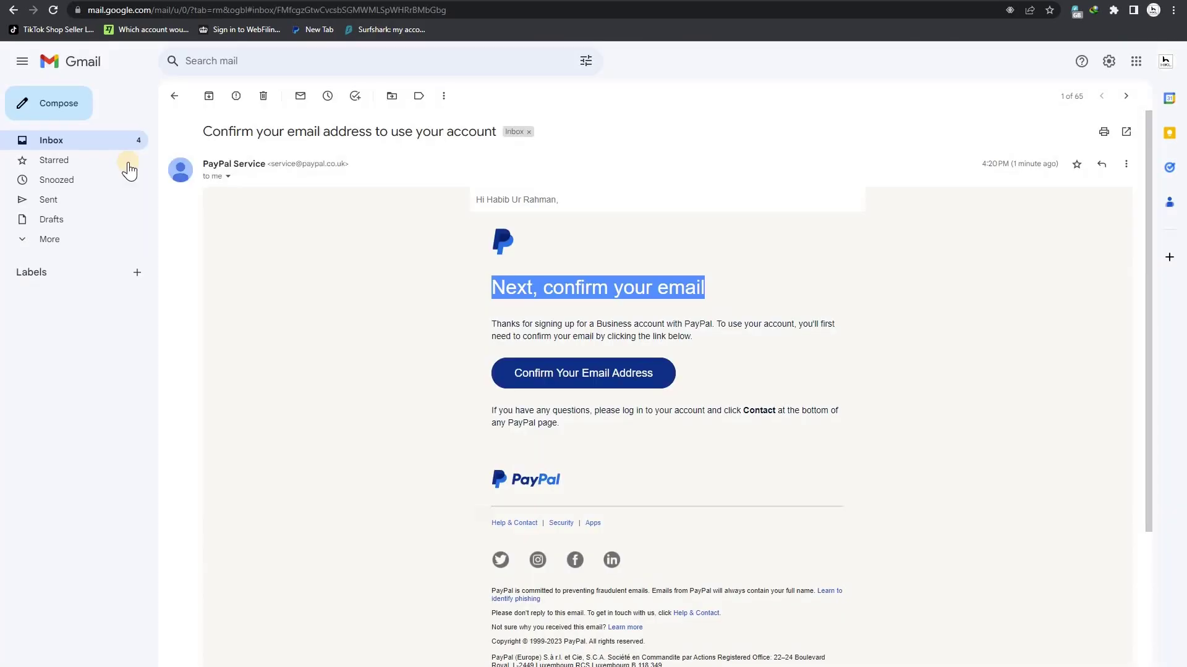
left_click(124, 142)
Follow the 'Please activate your account' link, log in, and confirm with the texted security code
left_click(273, 154)
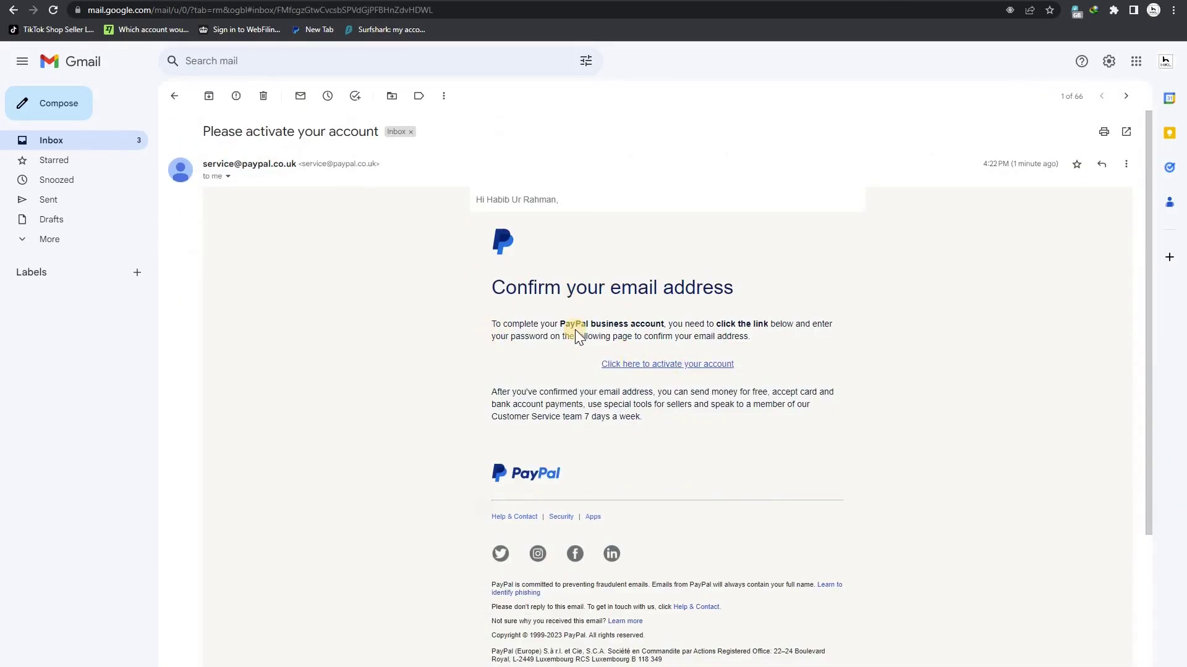
left_click(720, 366)
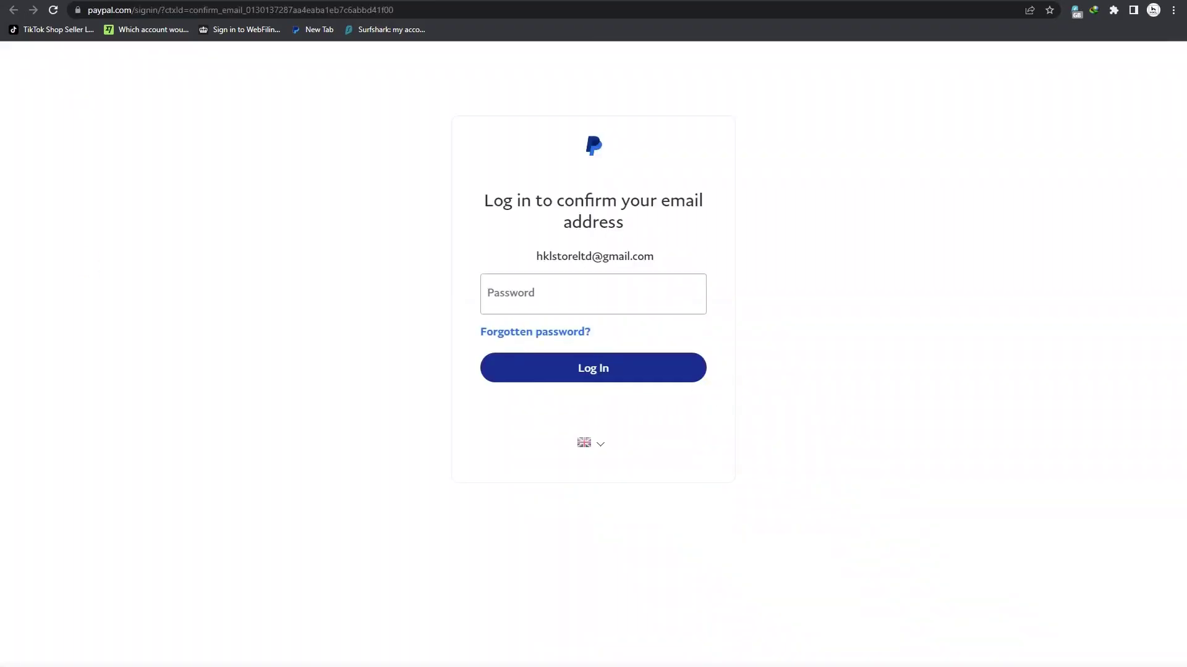
left_click(674, 371)
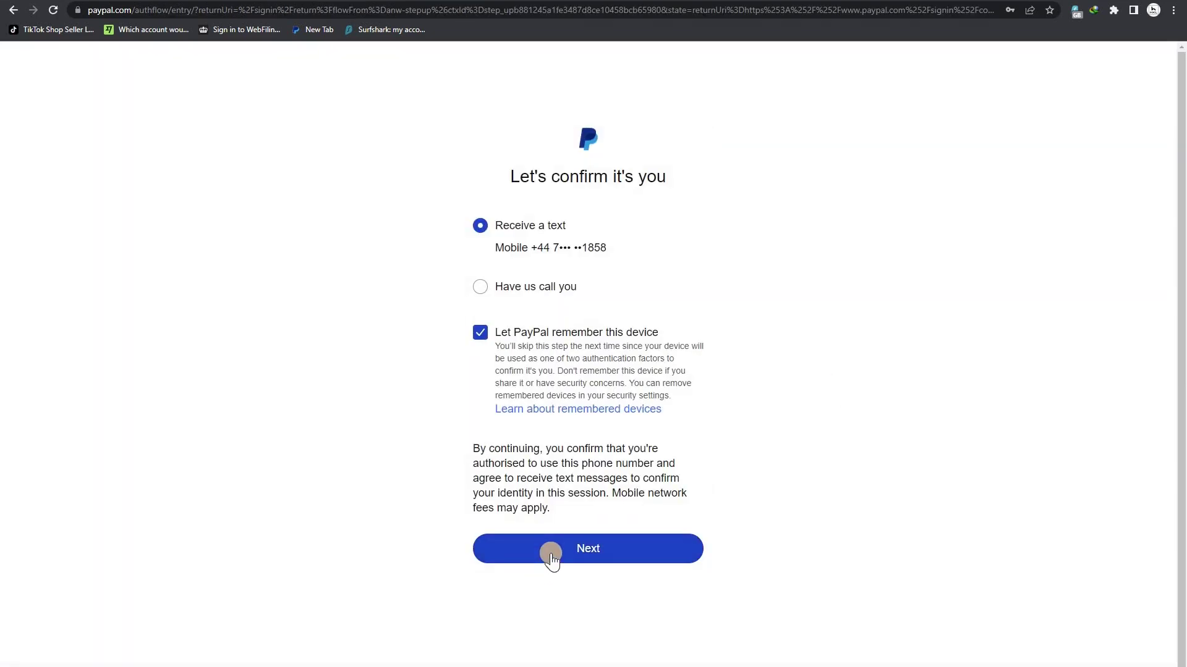
left_click(551, 555)
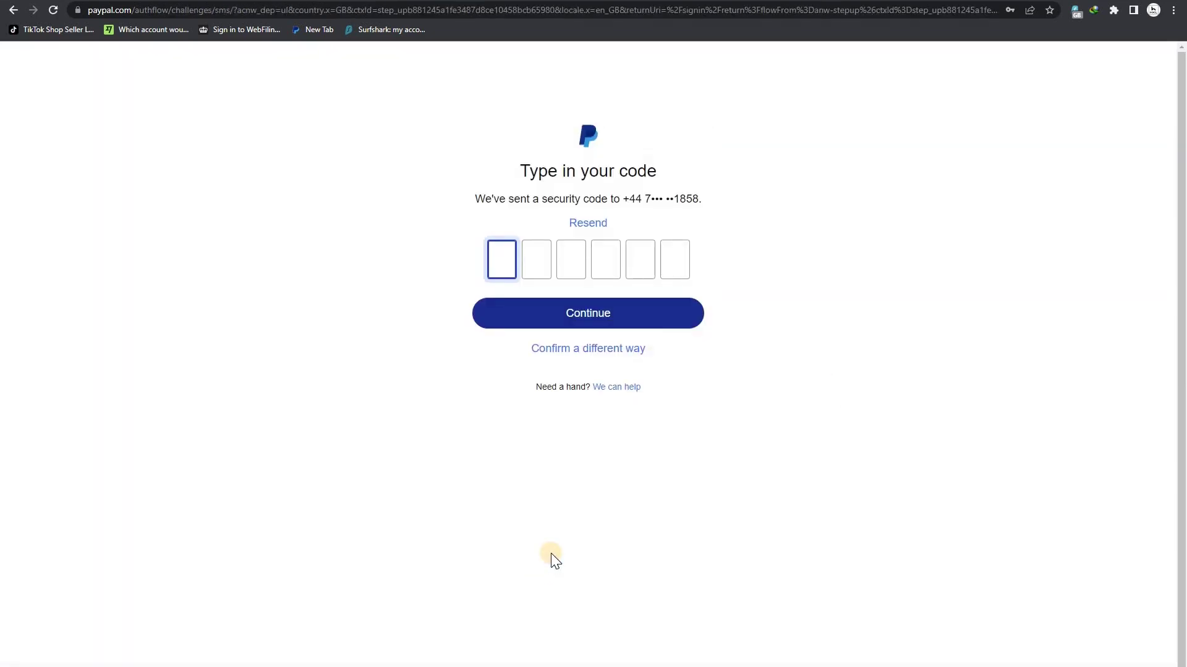
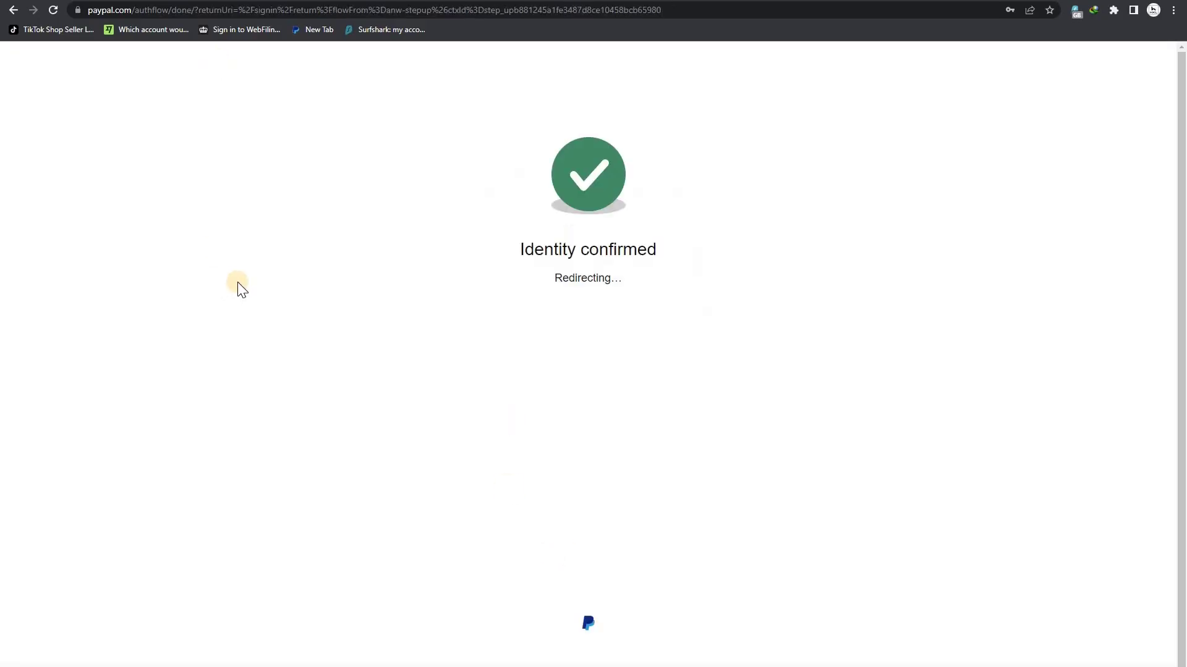
left_click(545, 336)
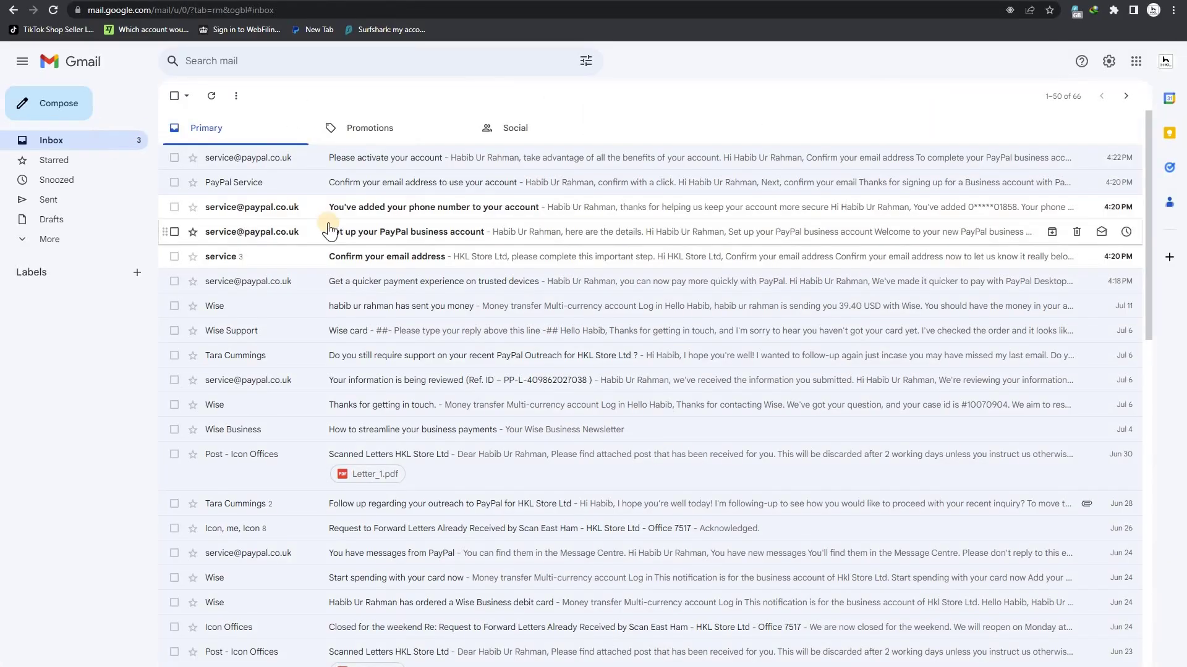
left_click(329, 207)
Read the business-setup and phone-number emails, then scroll the PayPal dashboard tab
left_click(175, 96)
left_click(260, 235)
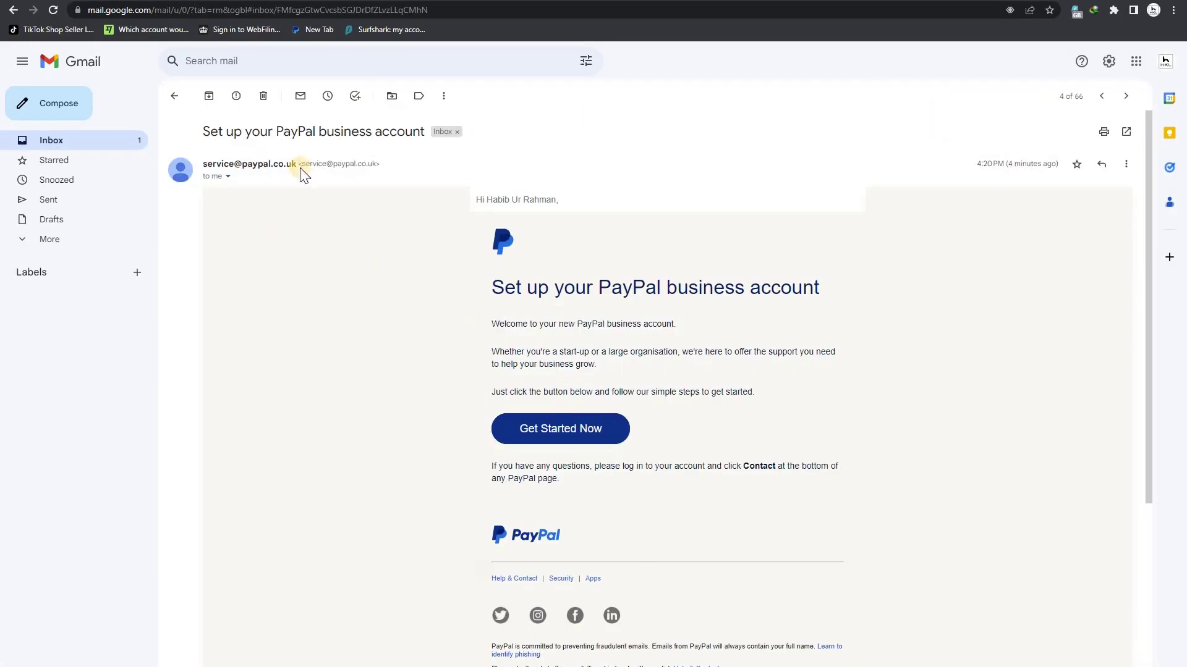
left_click(175, 96)
left_click(230, 188)
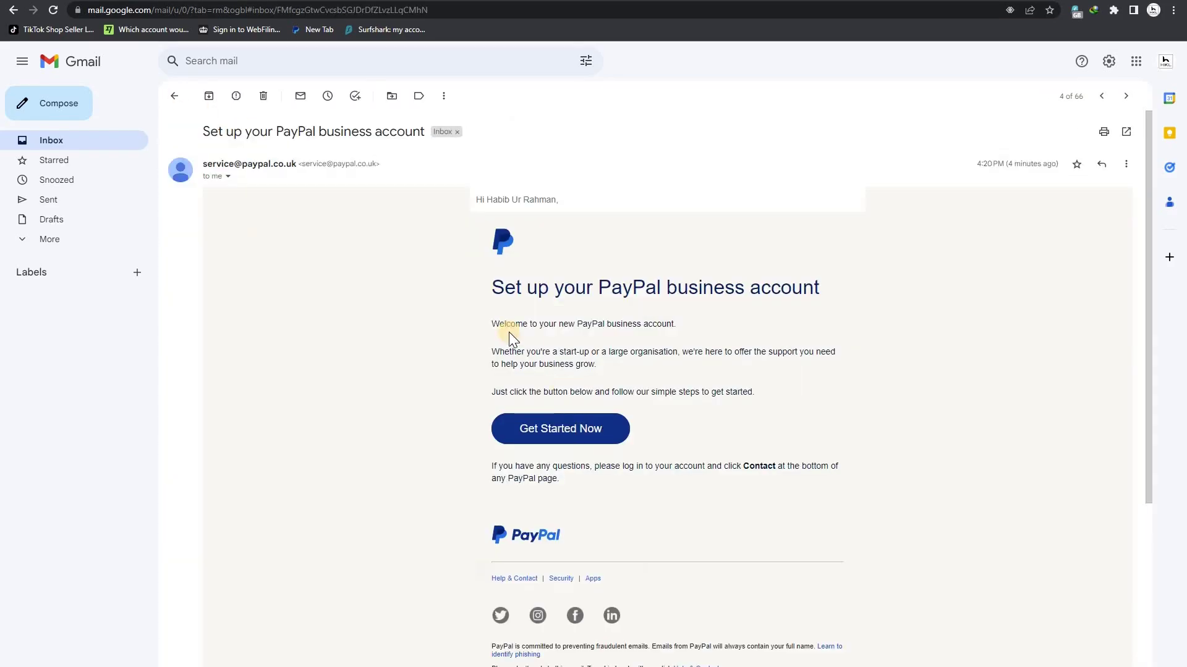
left_click(297, 5)
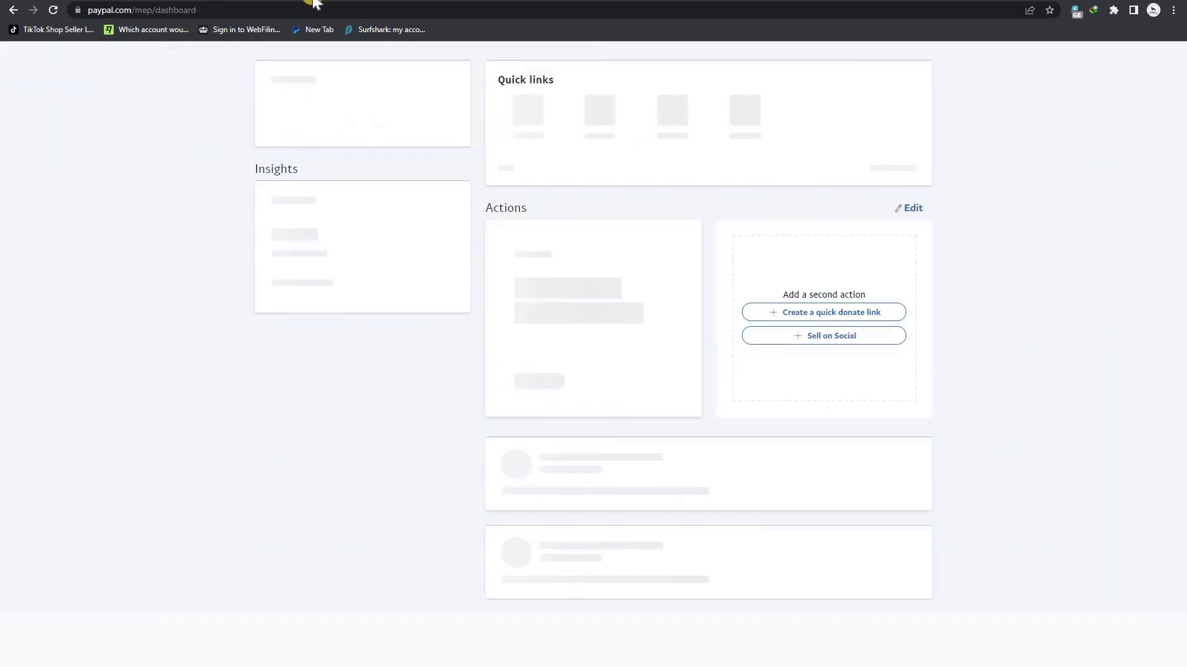
scroll(1011, 477, "down", 4)
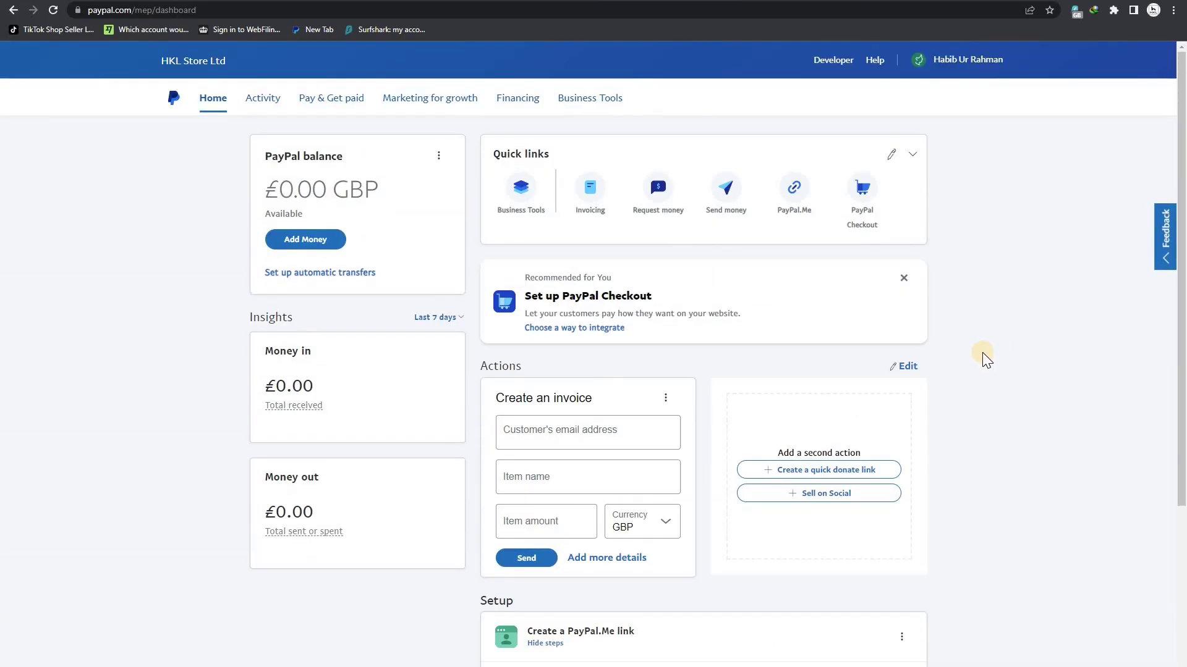
scroll(536, 426, "down", 3)
Start a PayPal.Me link and save the HKL logo as its profile photo
left_click(557, 484)
left_click(563, 523)
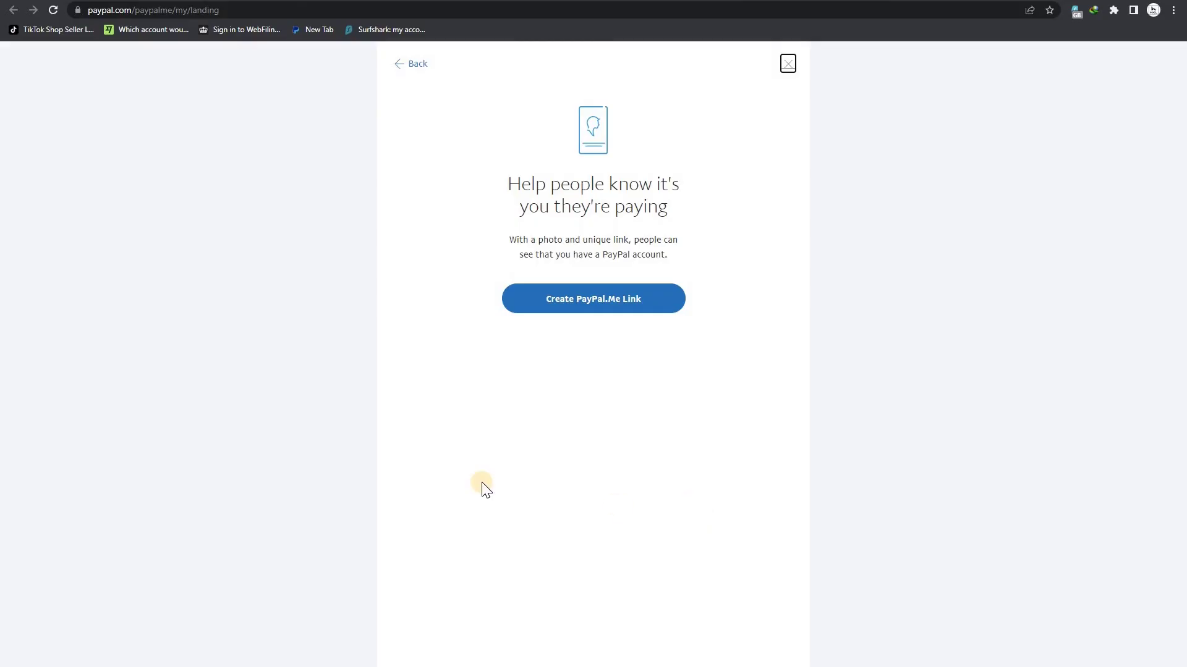
left_click(563, 299)
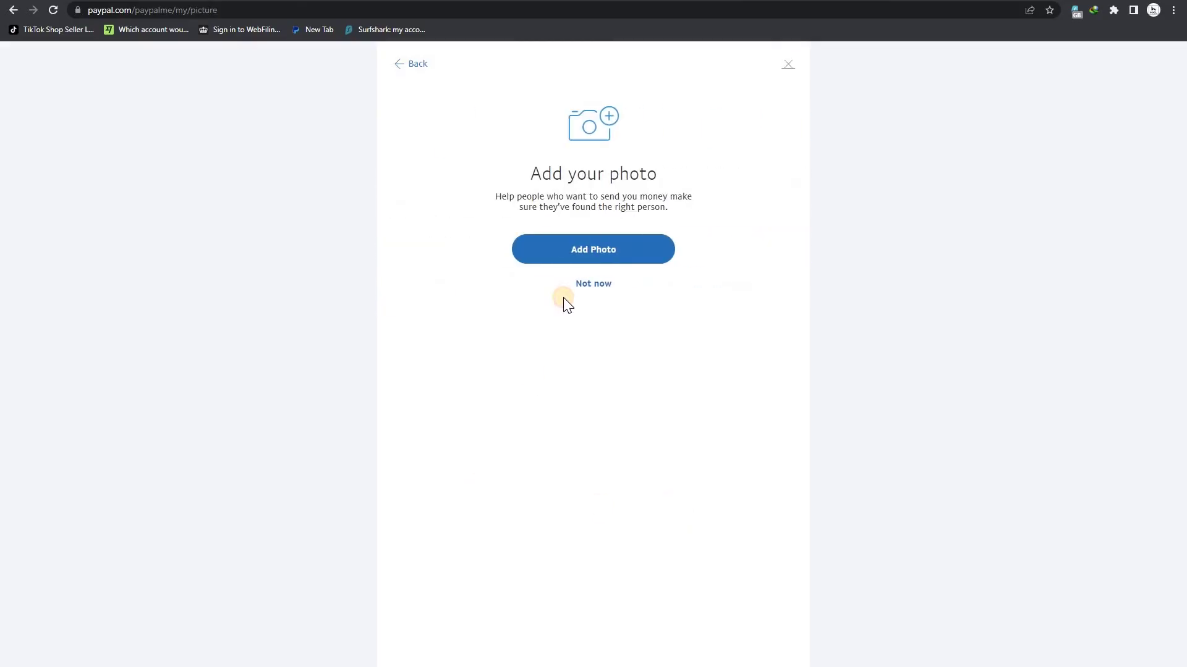
left_click(573, 250)
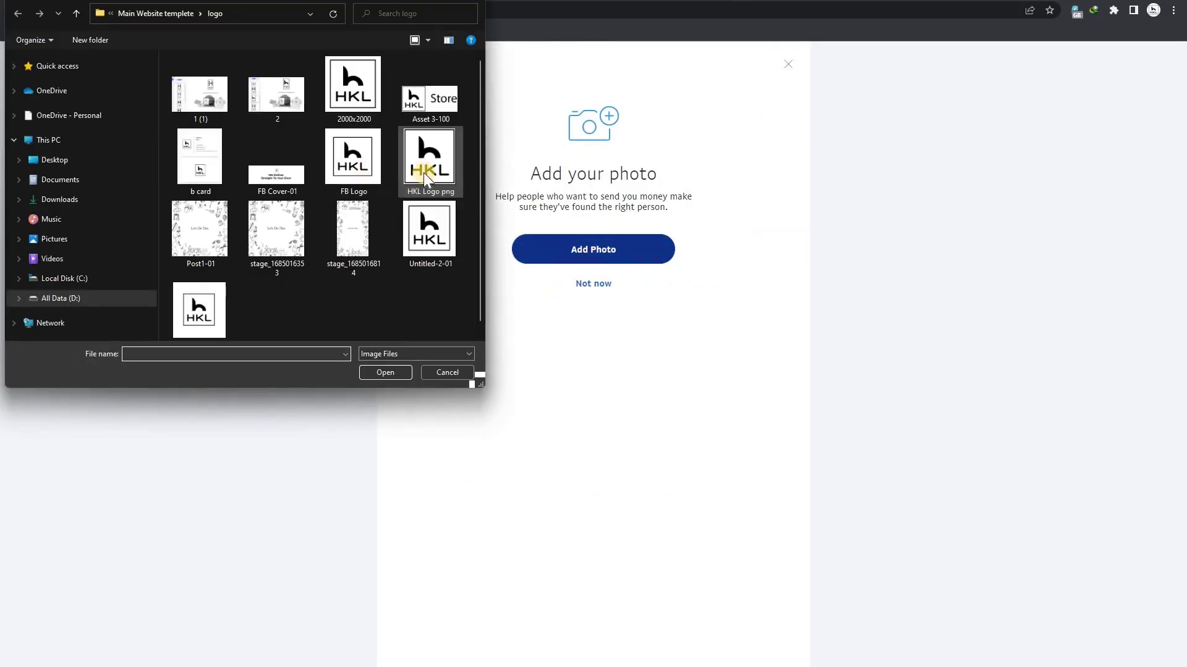
left_click(367, 104)
double_click(367, 104)
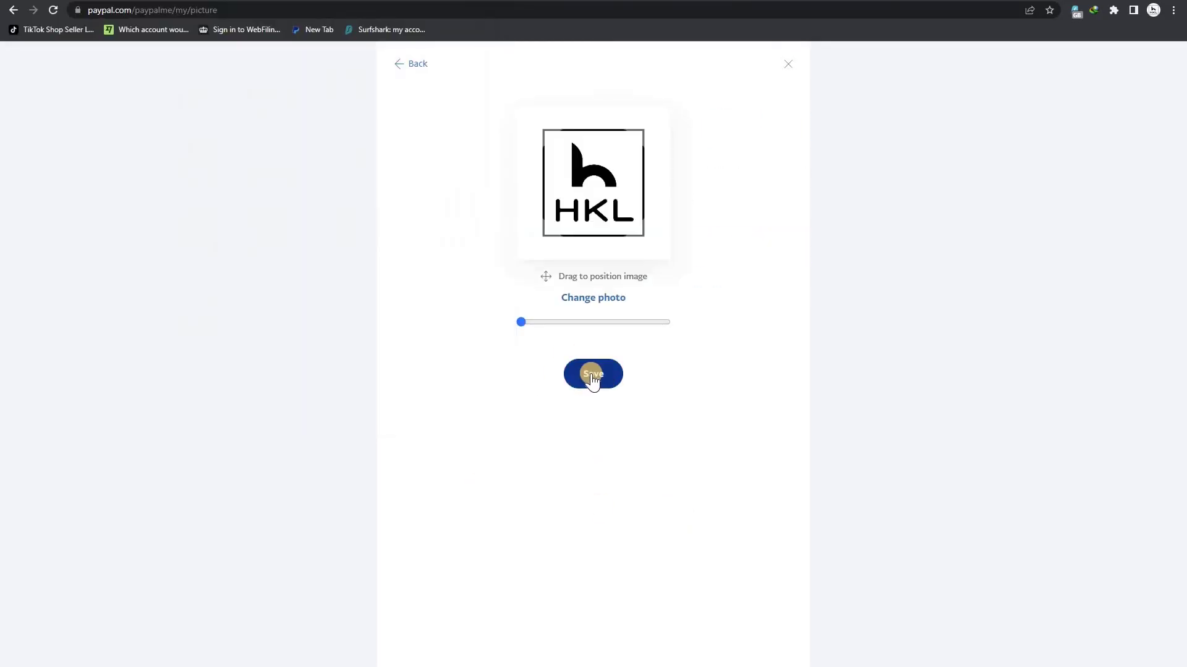
left_click(581, 297)
left_click(447, 372)
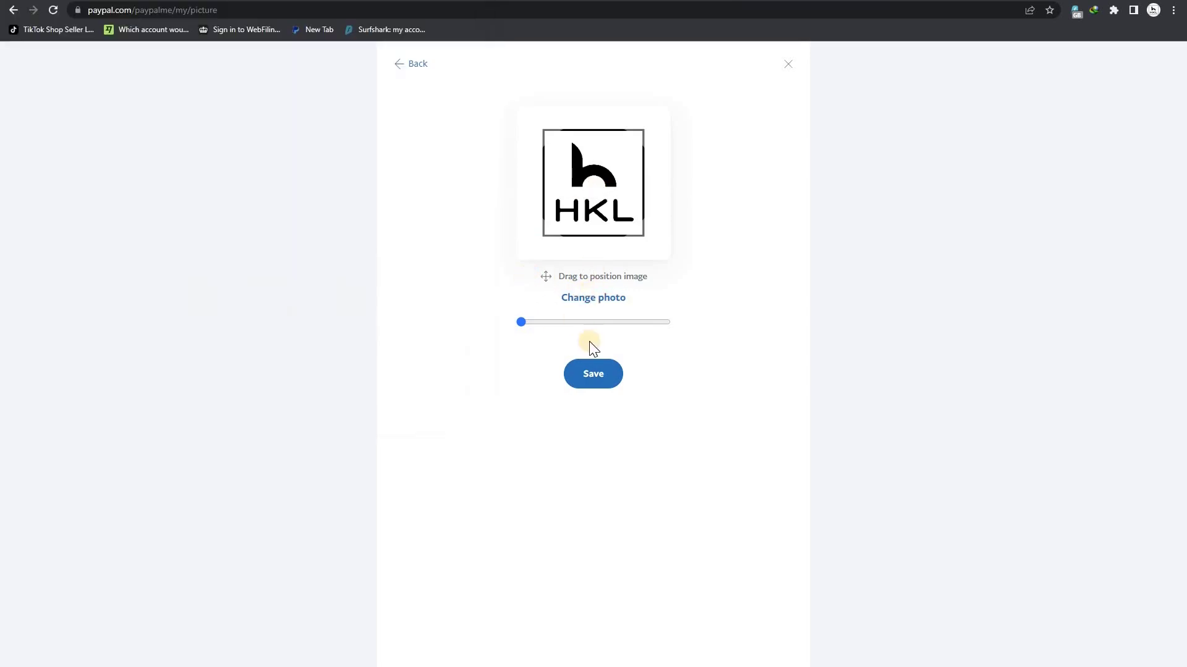
left_click(593, 297)
left_click(468, 372)
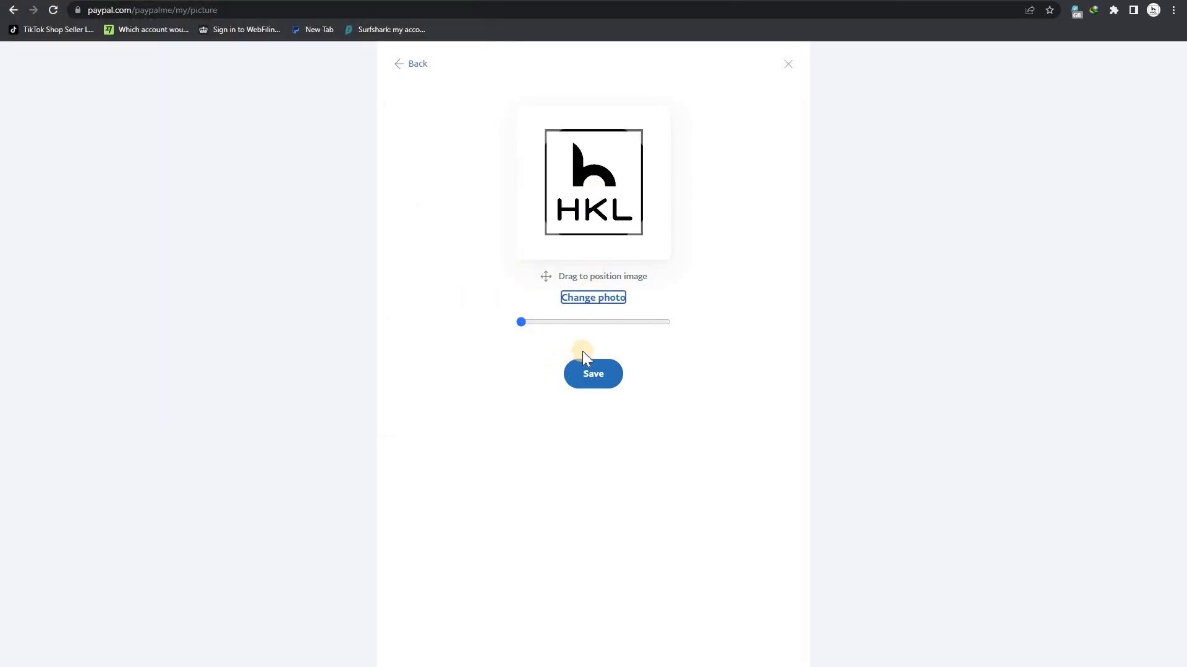
left_click(593, 299)
left_click(474, 373)
left_click(606, 371)
Enter the link name hklstoreltd, agree to the sharing terms, and create the PayPal.Me profile
left_click(606, 322)
left_click(630, 246)
type("hklstorel")
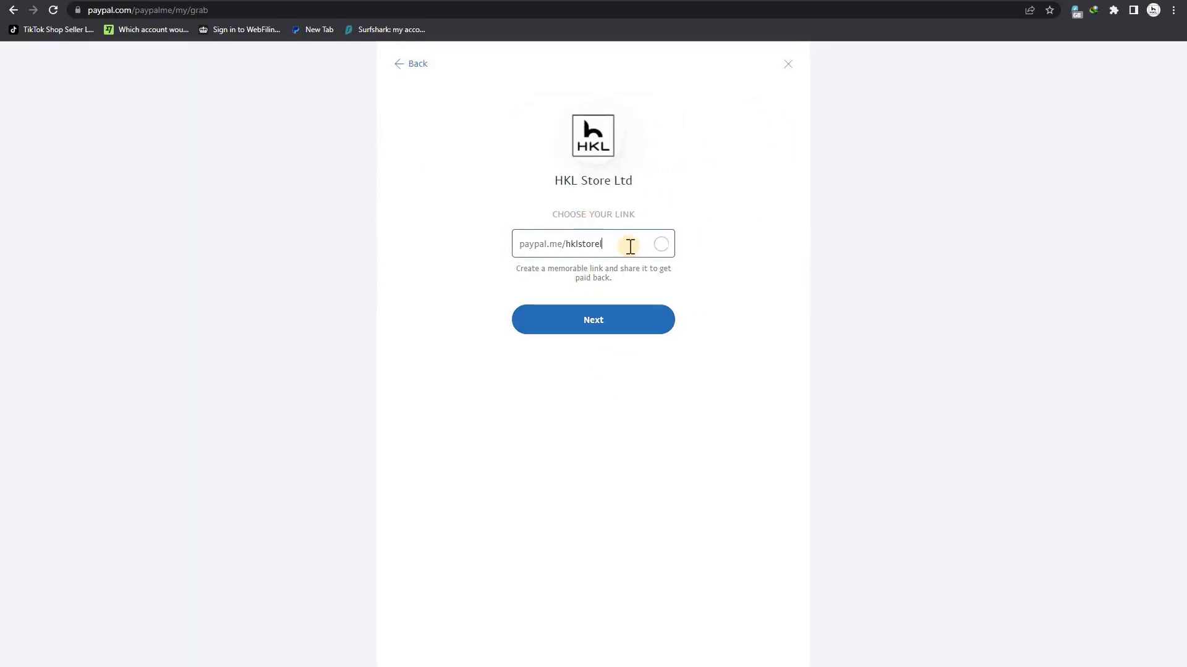
type("d")
left_click(625, 325)
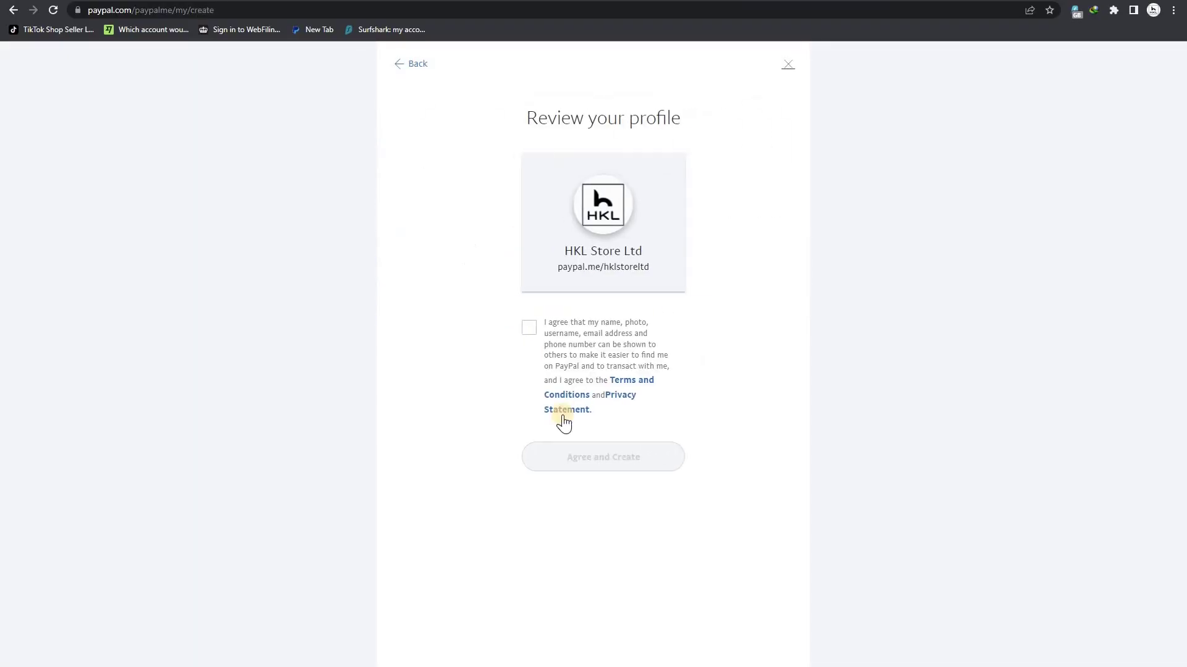
left_click(520, 327)
left_click(603, 457)
left_click(602, 327)
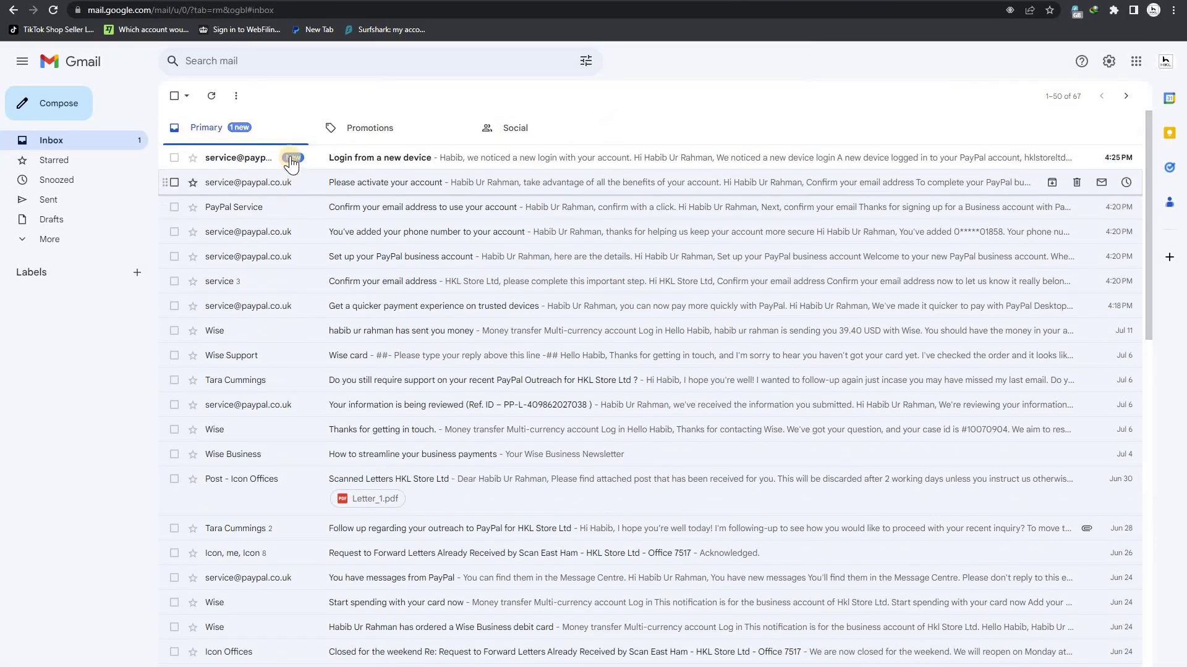
Delete Gmail's new-device login email, then reload the PayPal dashboard to show the PayPal.Me step complete
left_click(291, 157)
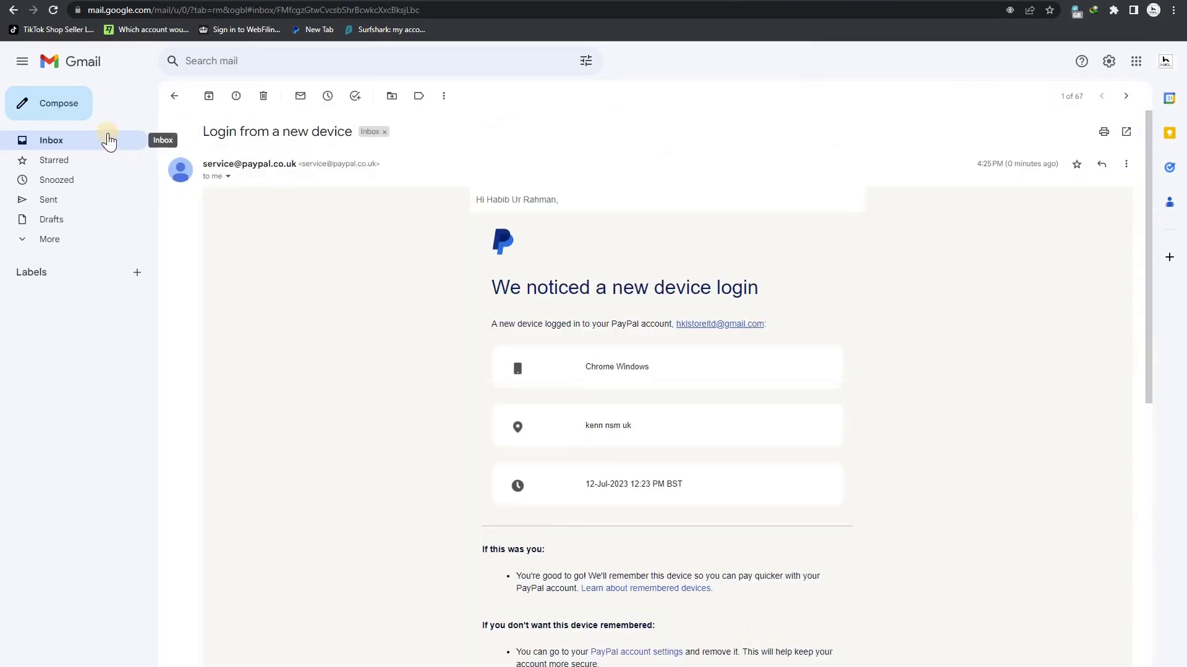
left_click(259, 98)
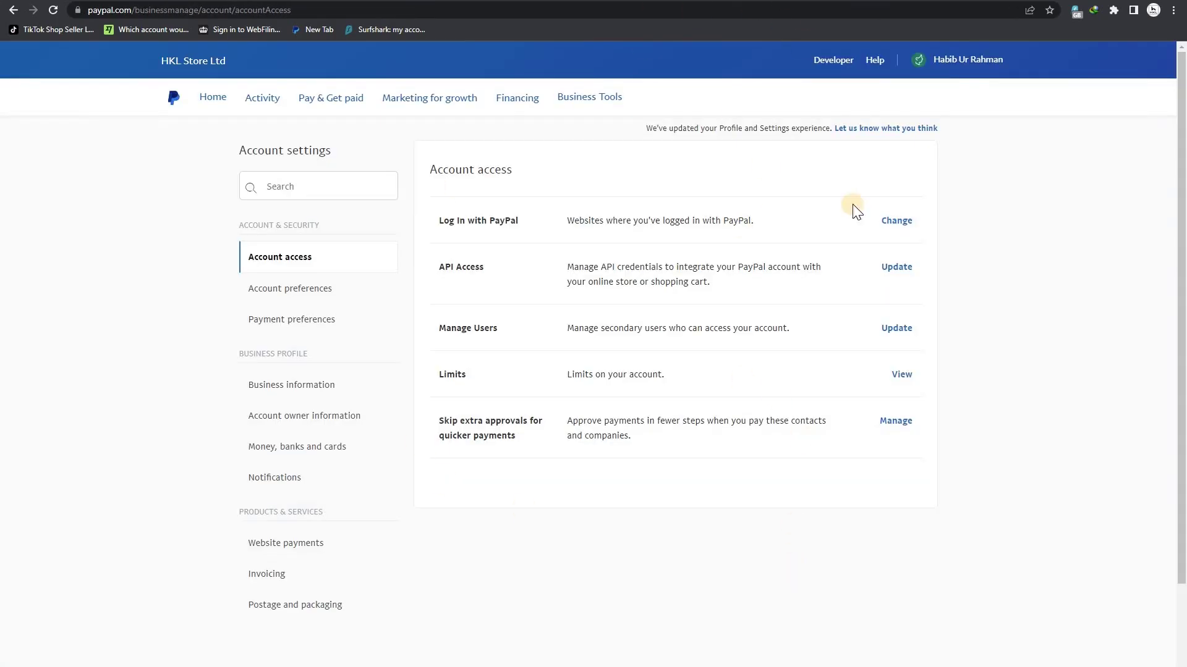
left_click(53, 10)
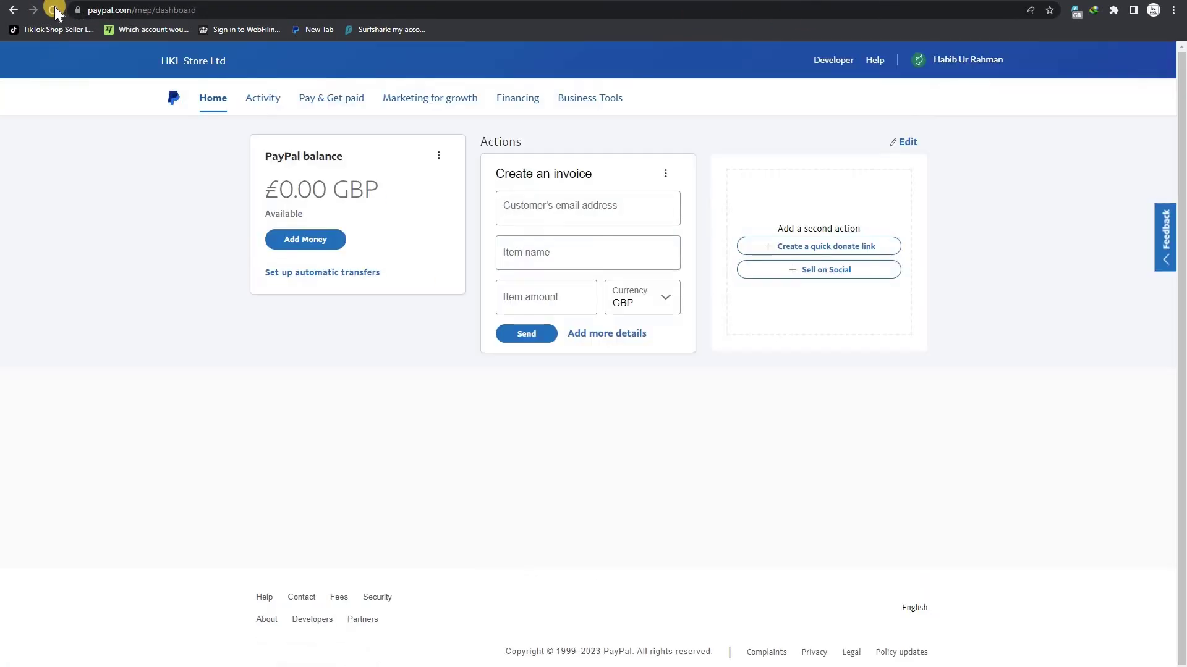
scroll(958, 401, "down", 4)
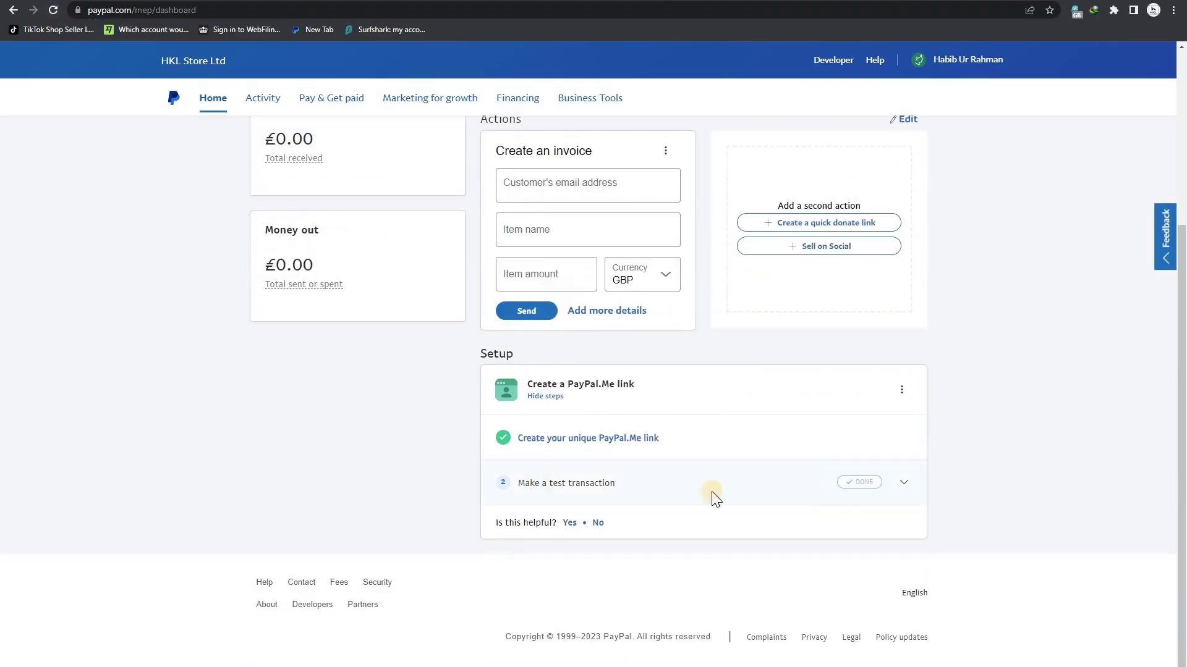